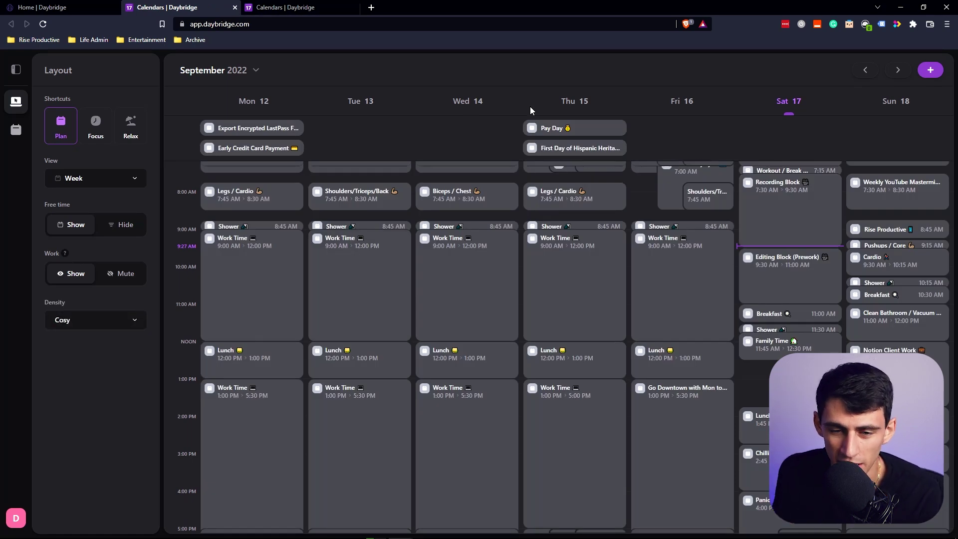
scroll(699, 245, up, 3)
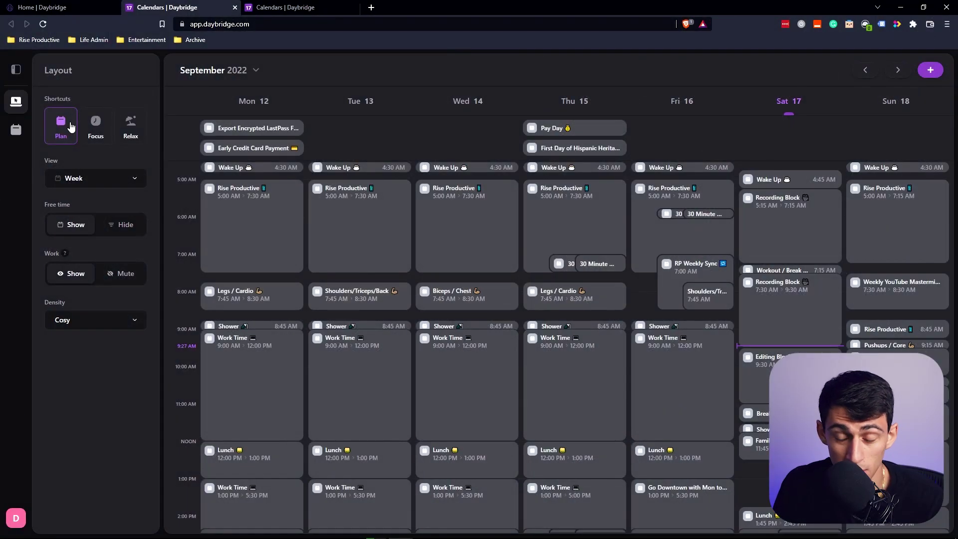
Step: Try the 3 Days and Weekdays view lengths and the single-day Focus layout
click(98, 180)
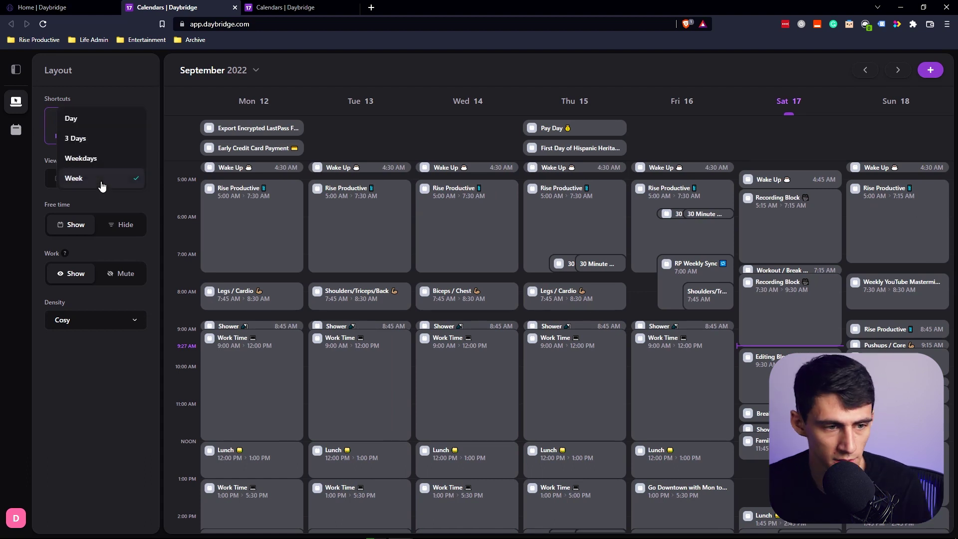
click(98, 178)
click(91, 129)
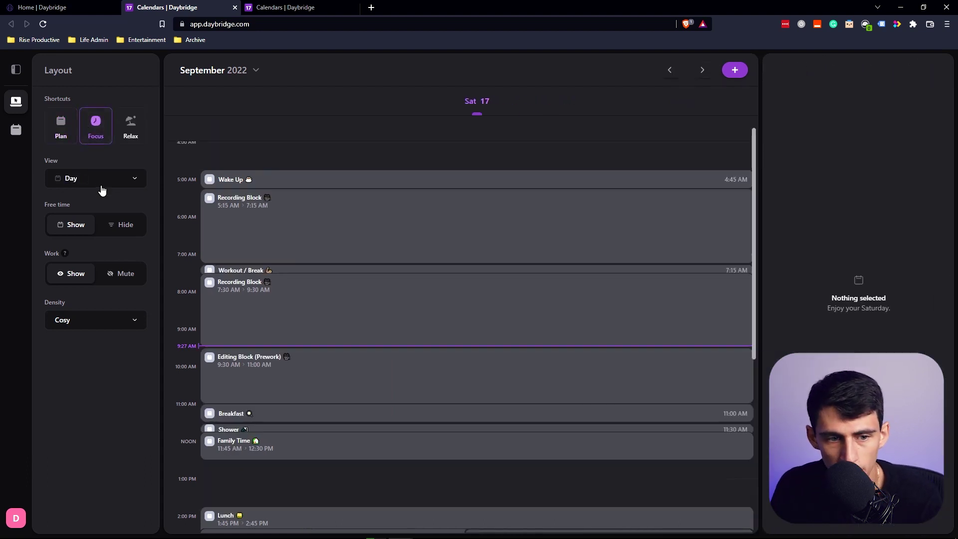
scroll(571, 229, down, 2)
scroll(330, 251, up, 2)
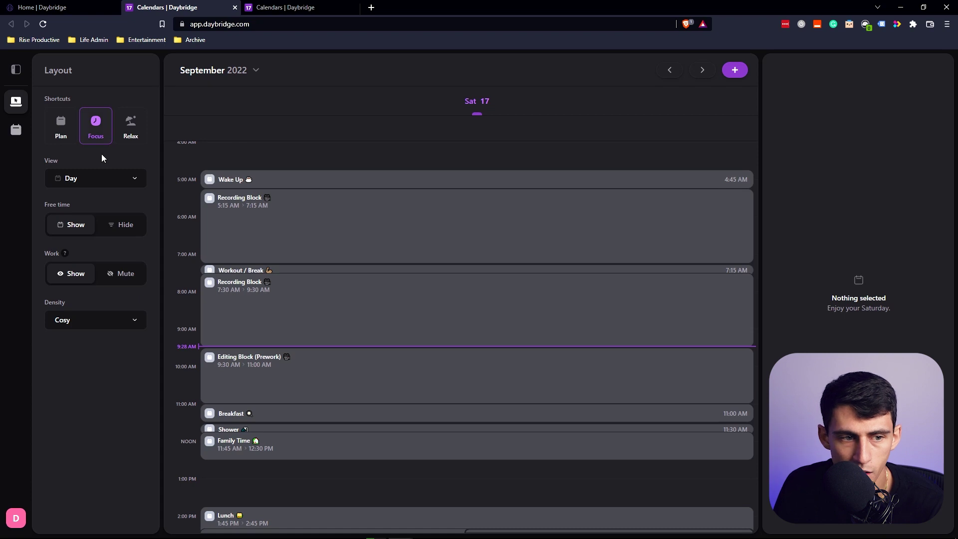
click(98, 178)
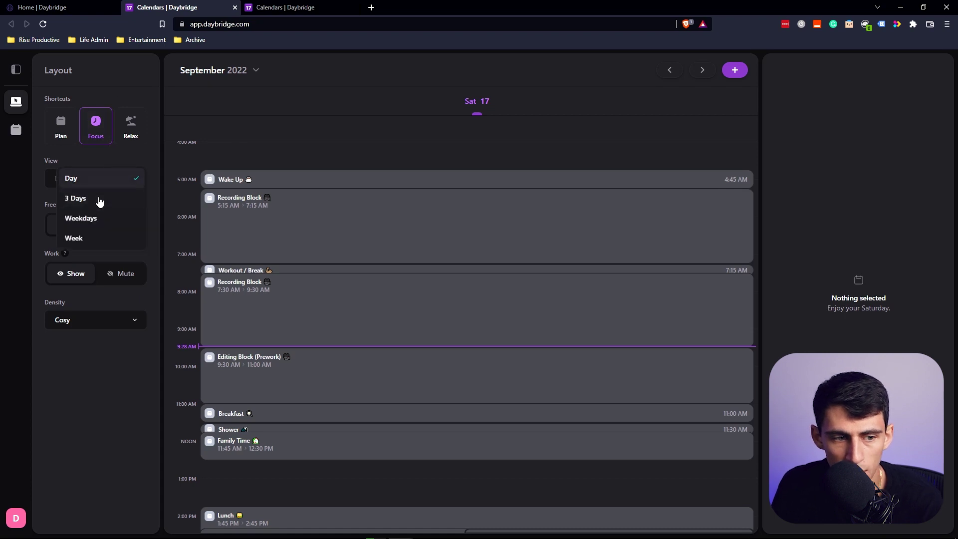
click(98, 198)
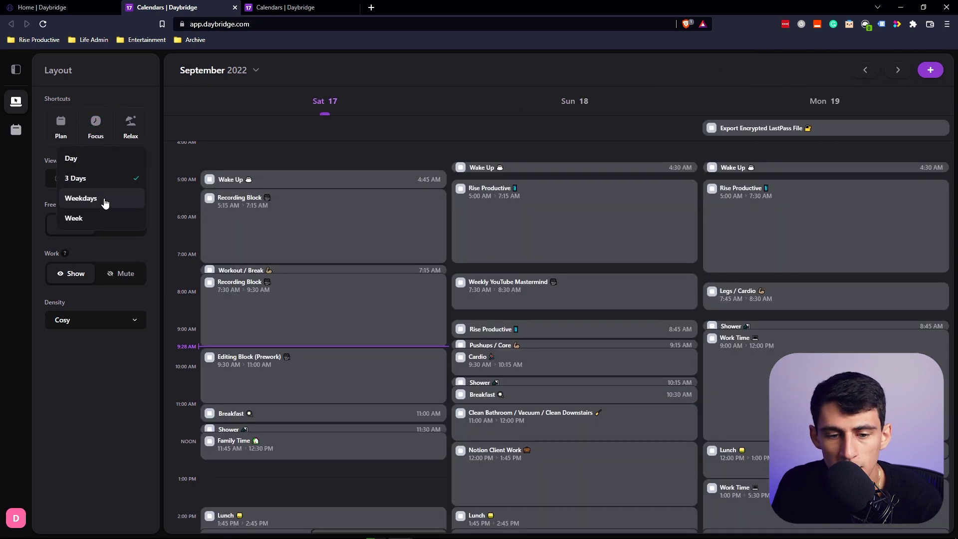
click(105, 199)
Step: Switch between Weekdays, Plan and Focus, end on Focus, and show Editing Block (Prework) details
click(104, 181)
click(106, 198)
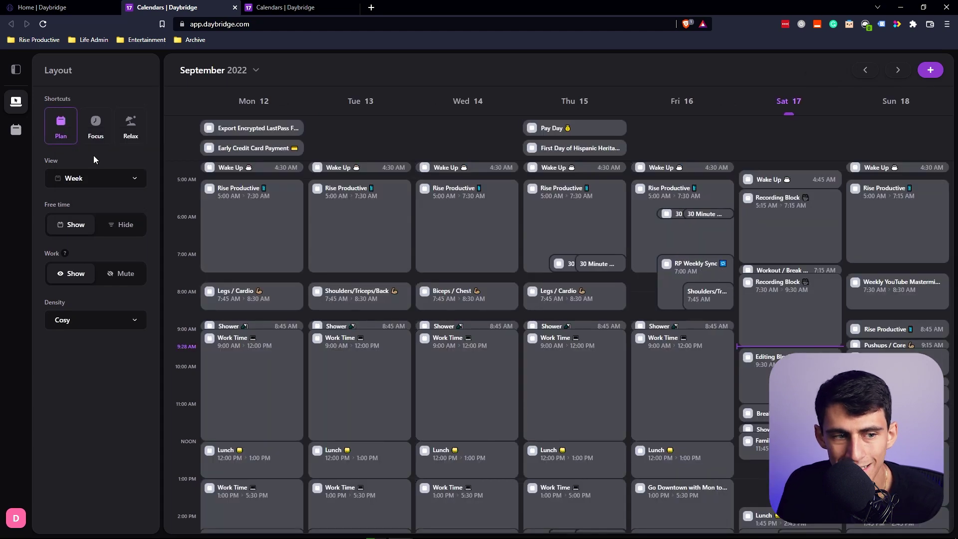
click(105, 129)
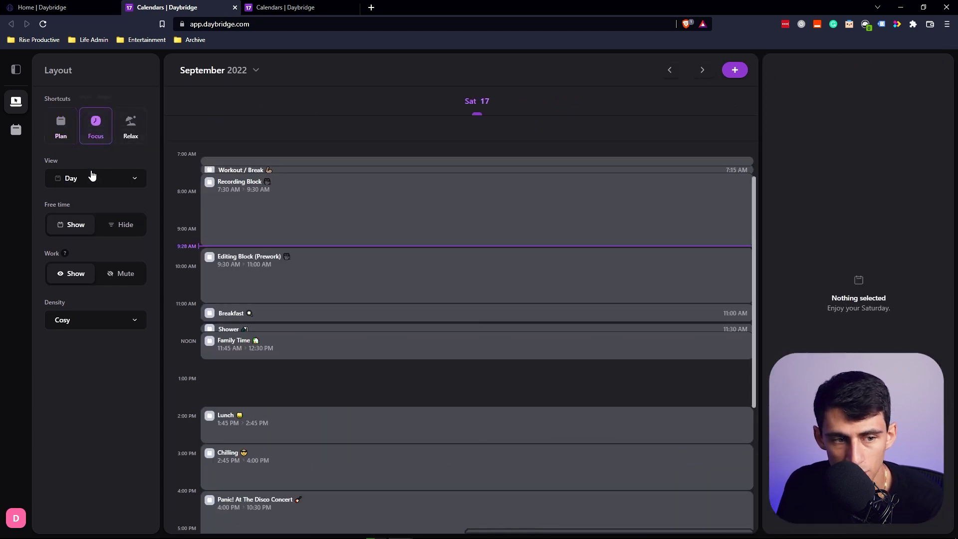
click(90, 178)
click(93, 219)
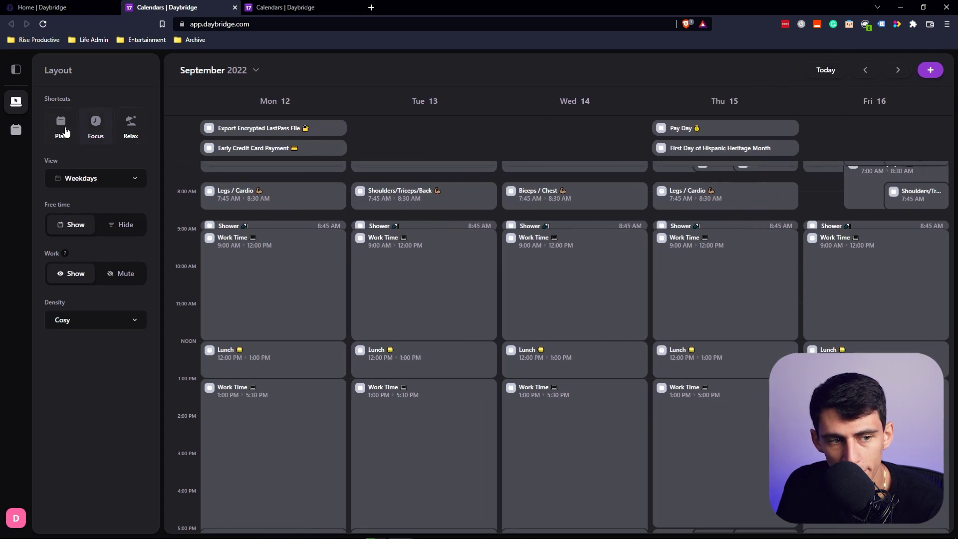
click(65, 131)
click(95, 130)
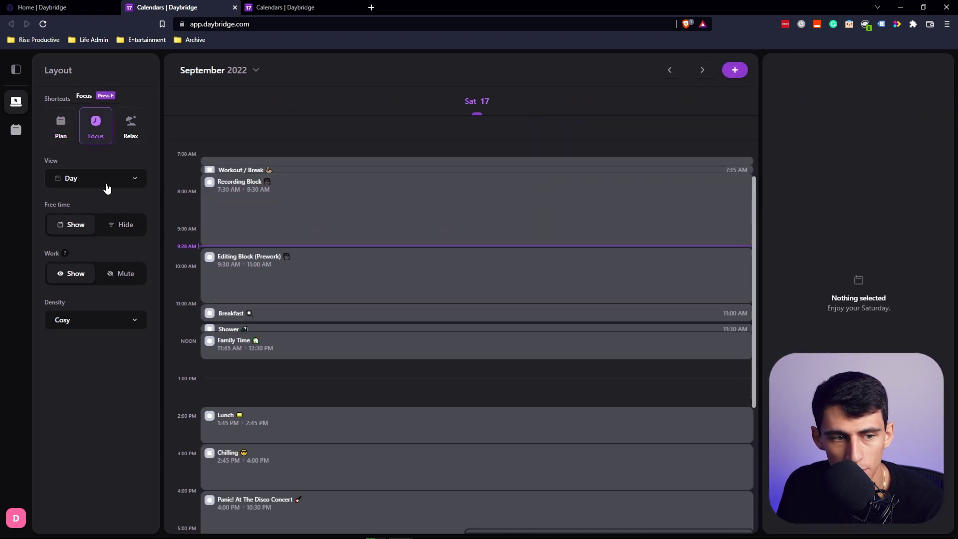
scroll(408, 231, down, 1)
scroll(419, 227, up, 1)
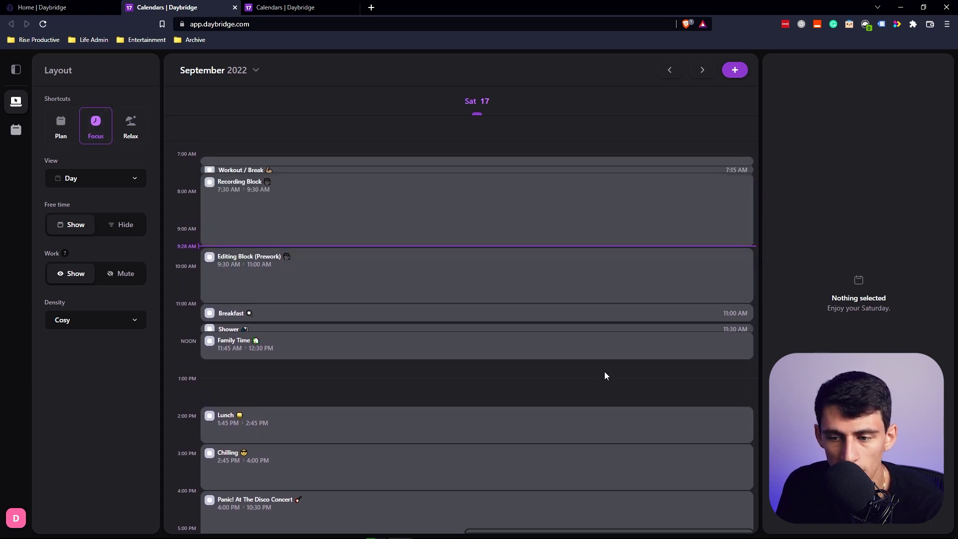
click(576, 277)
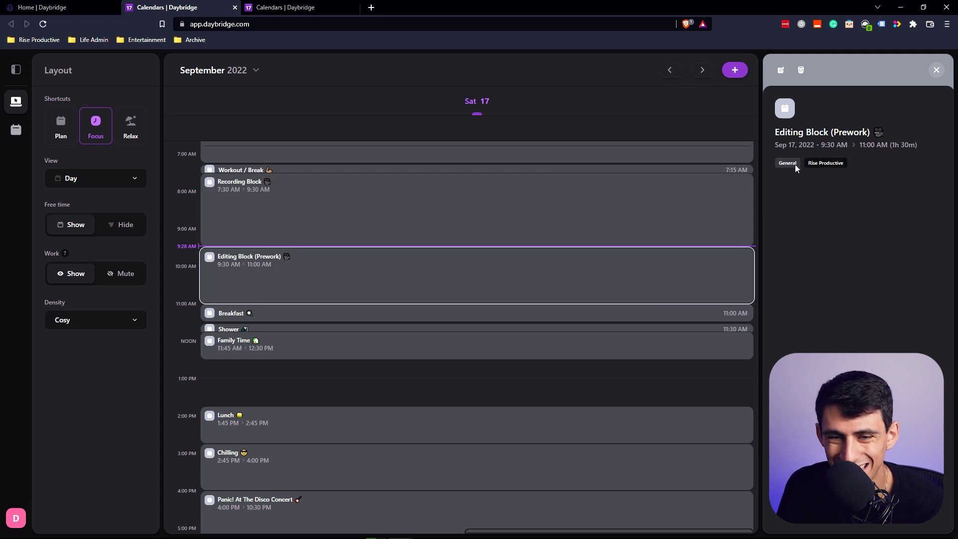
Step: Open the Editing Block (Prework) event for editing, keeping its category General
right_click(501, 262)
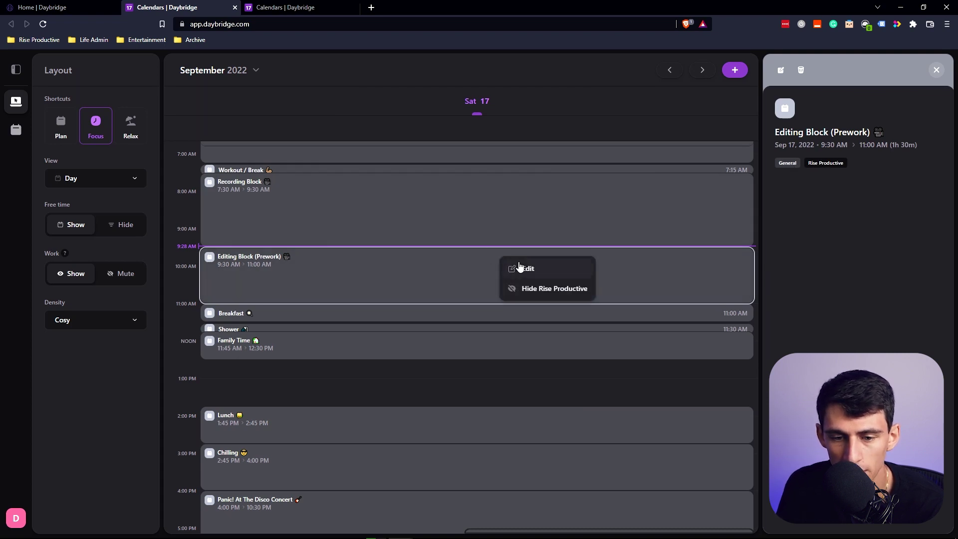
click(520, 267)
click(401, 138)
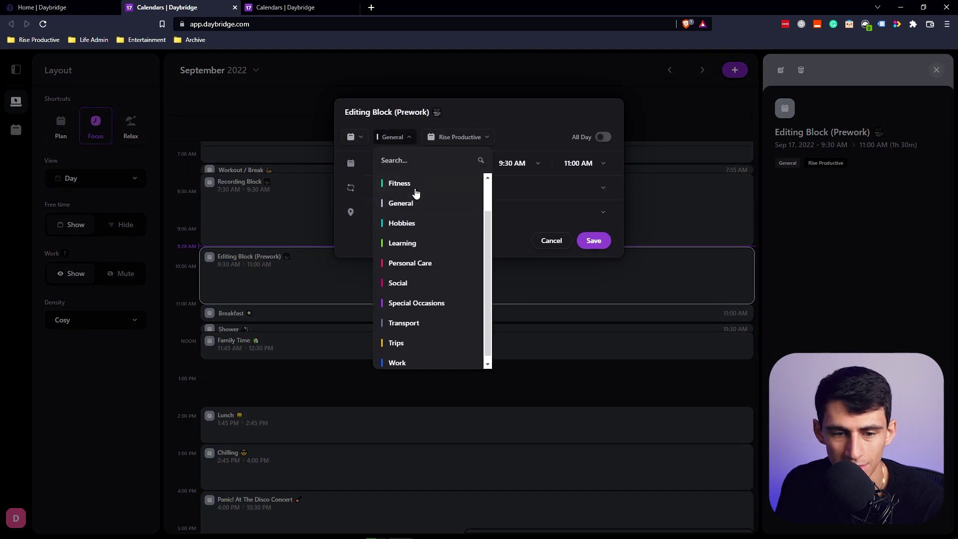
scroll(445, 288, down, 1)
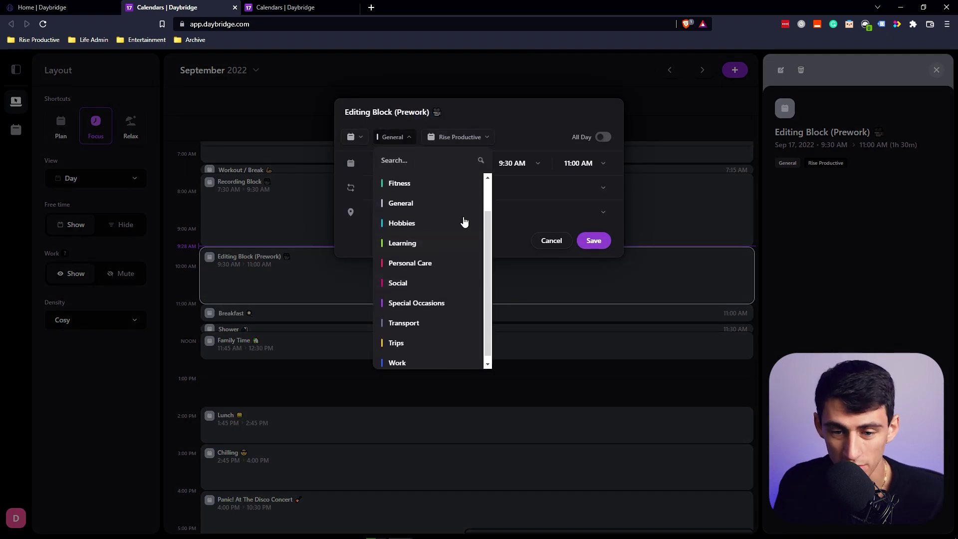
click(397, 192)
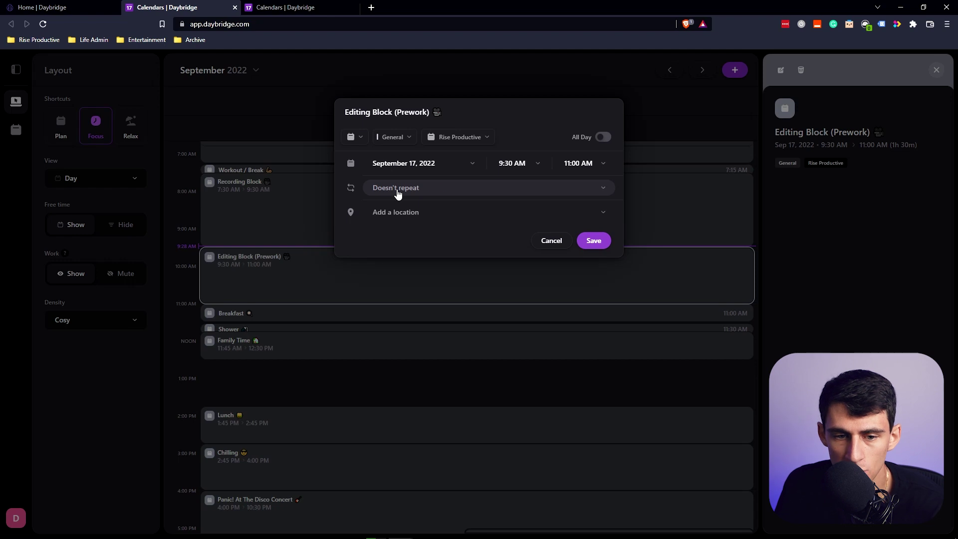
Step: Make the event repeat, try daily and weekly units, and add then remove an end date
click(398, 192)
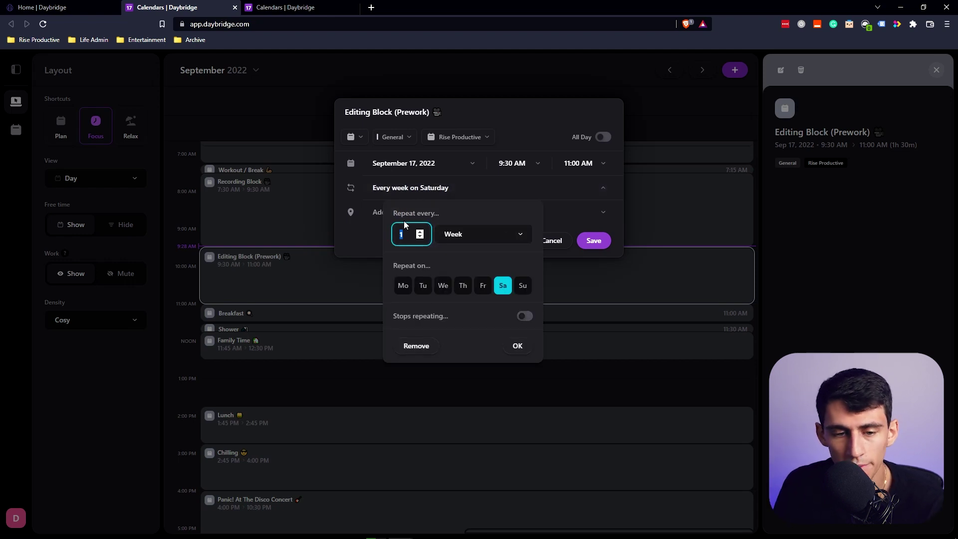
click(388, 213)
click(408, 191)
click(458, 236)
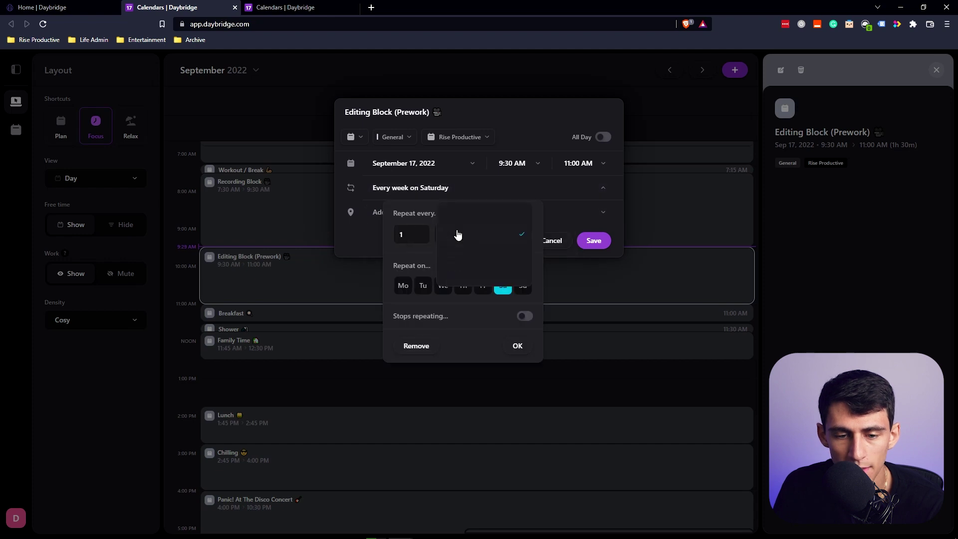
click(460, 220)
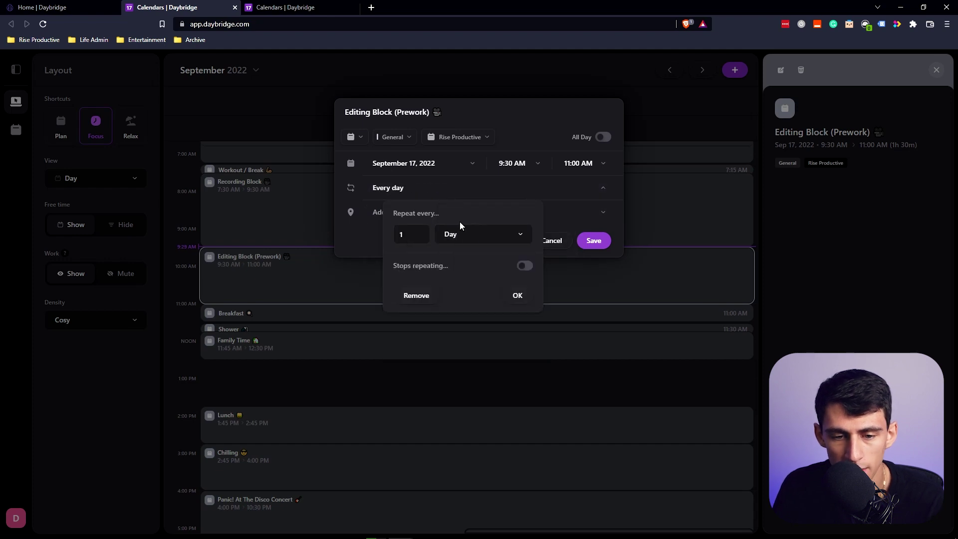
click(465, 237)
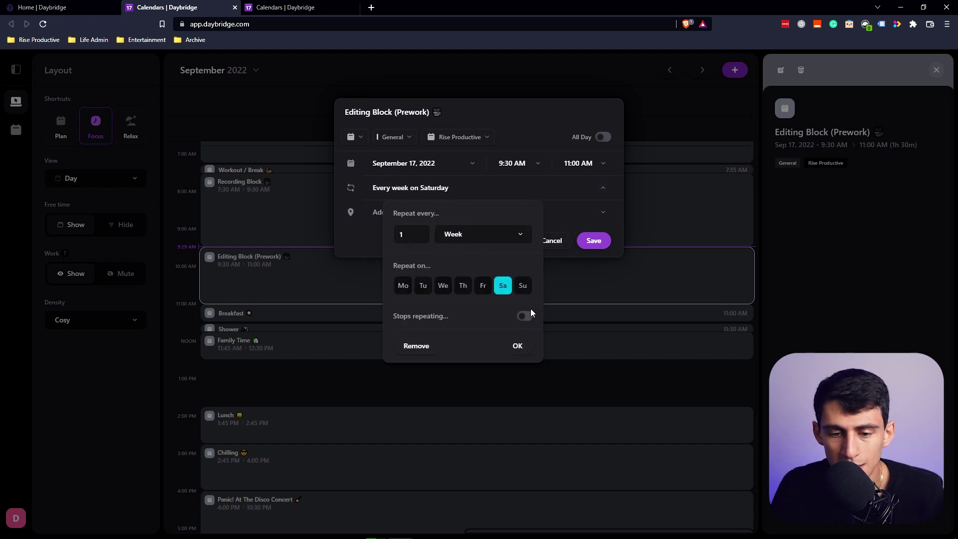
click(523, 317)
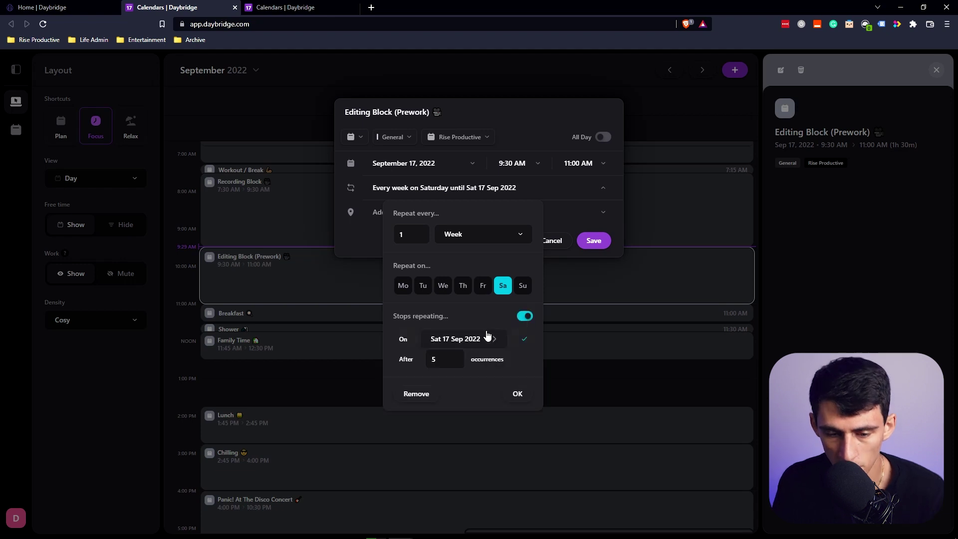
click(523, 318)
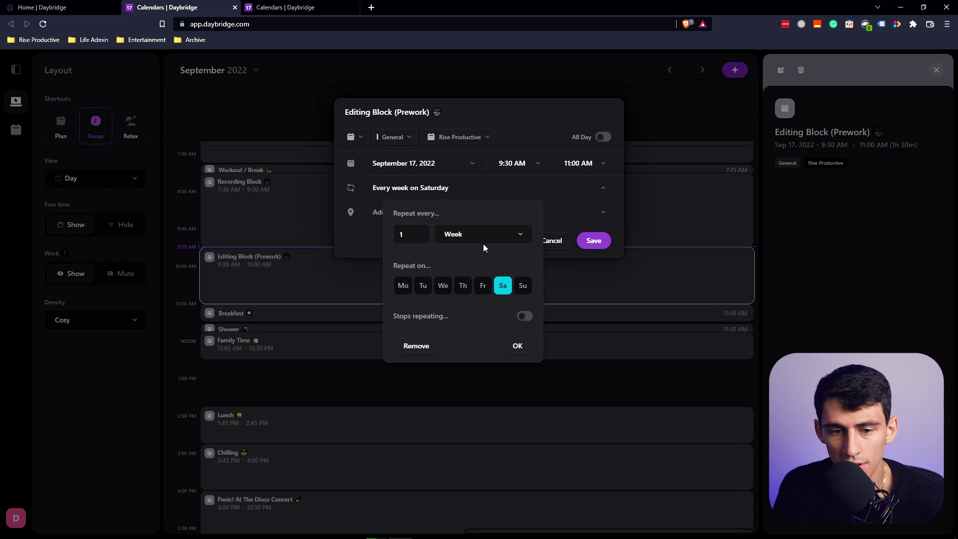
Step: Try daily, weekly-on-Saturday, monthly and yearly repeats, then remove repetition and leave unsaved
click(471, 235)
click(465, 218)
click(465, 234)
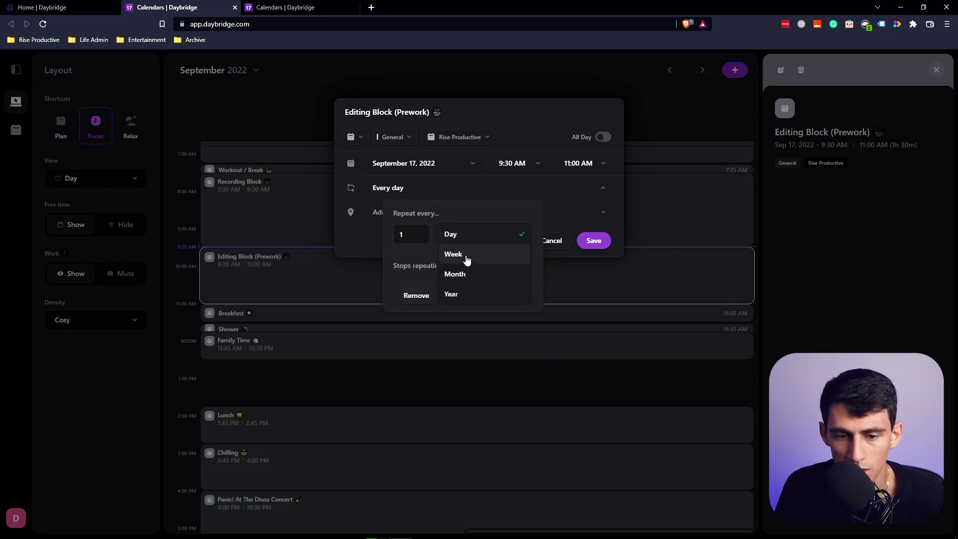
click(465, 255)
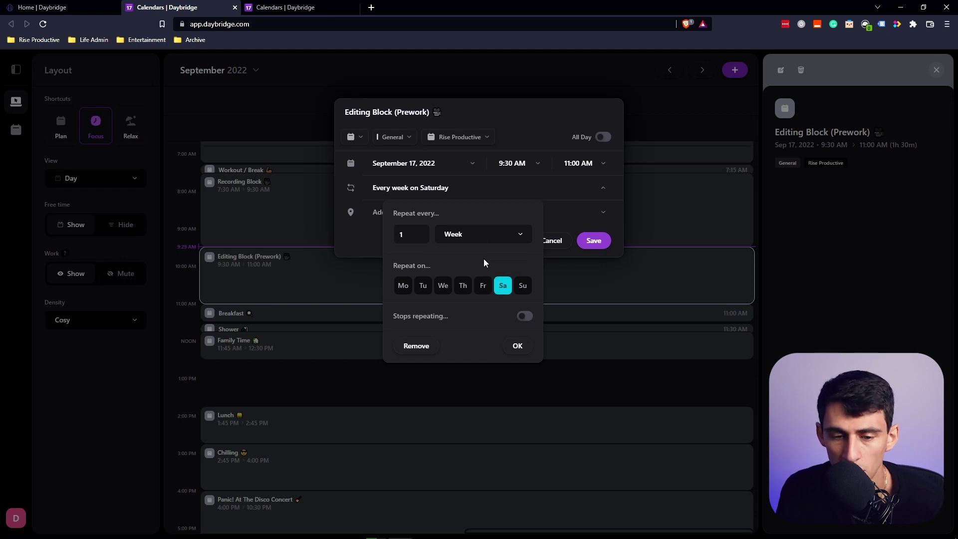
click(479, 236)
click(476, 258)
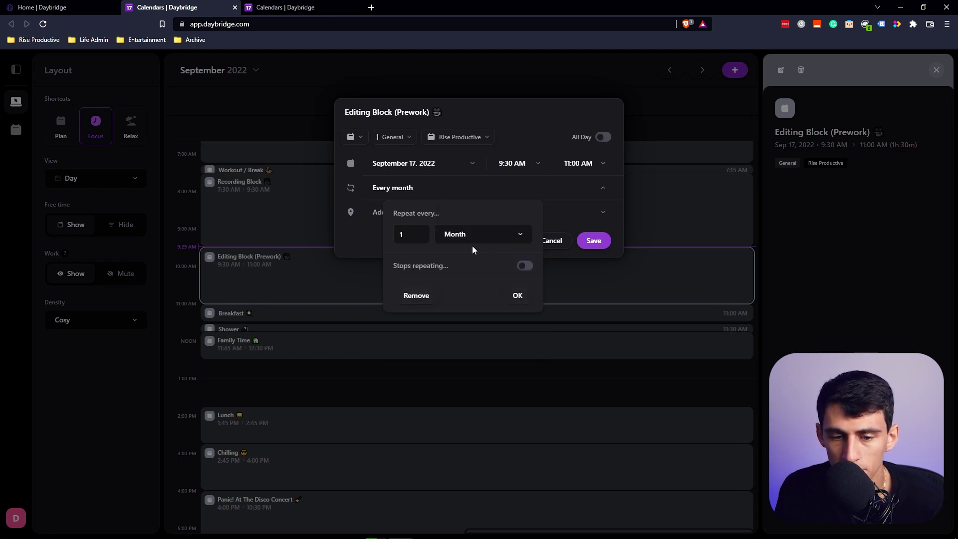
click(473, 238)
click(472, 256)
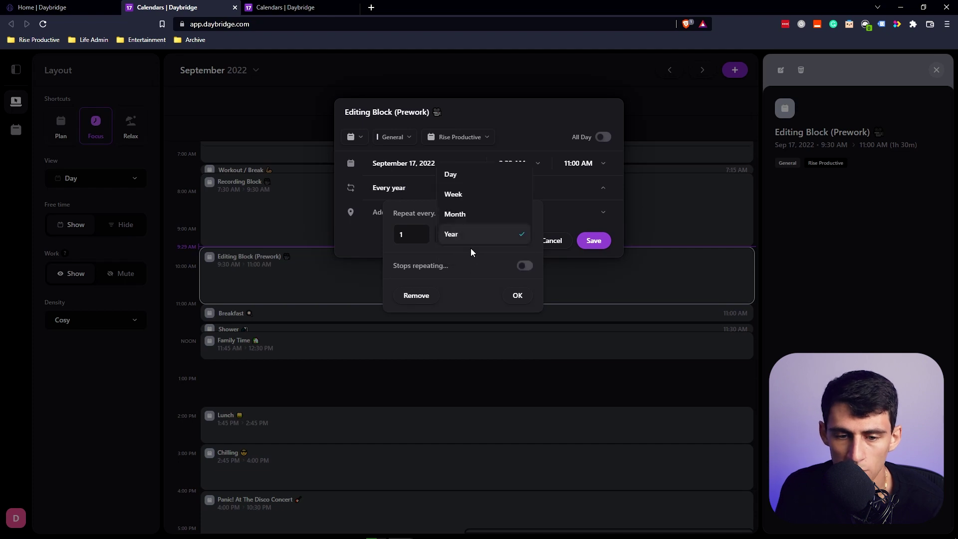
click(451, 297)
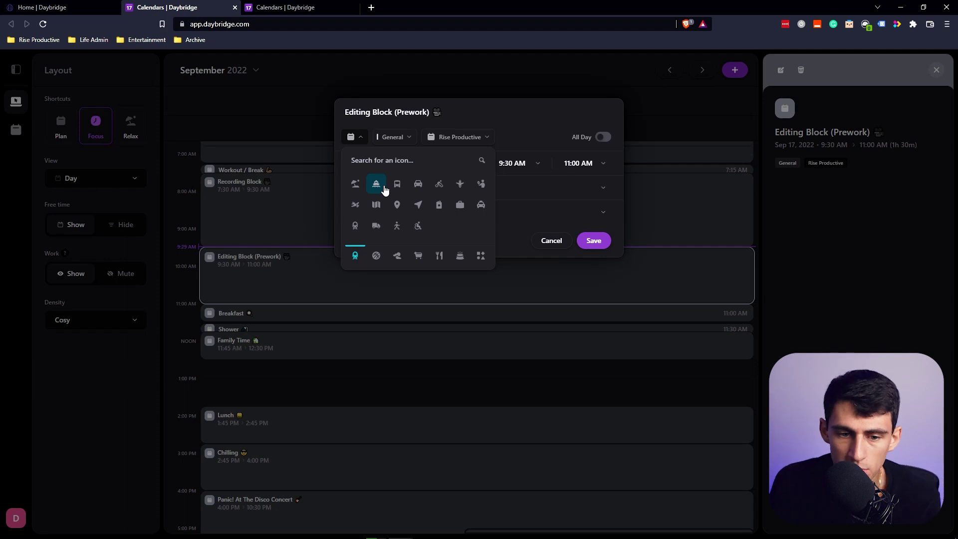
click(266, 245)
Step: Discard the unsaved changes and reopen the Editing Block (Prework) event for editing
click(563, 316)
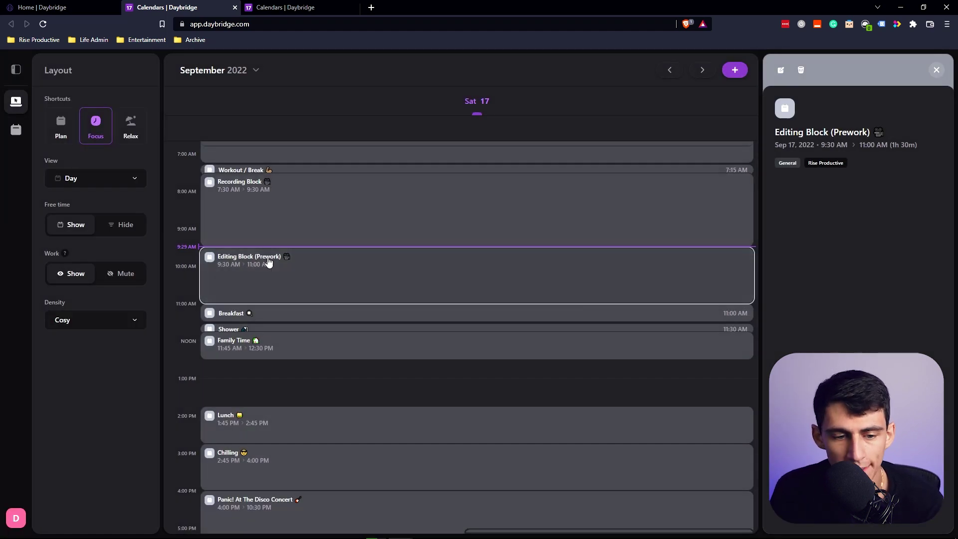
click(209, 259)
click(287, 271)
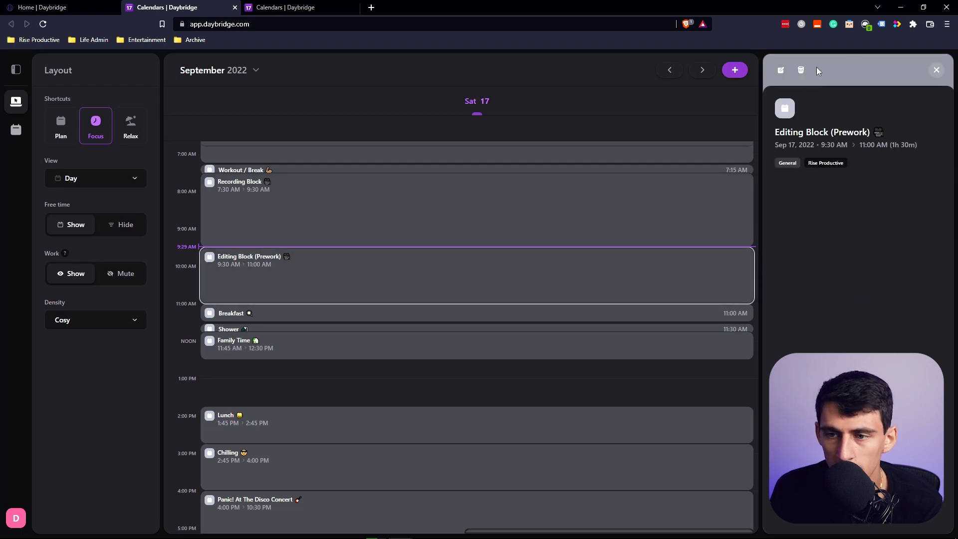
click(781, 70)
Step: Search the icon picker for 'camer', choose the camera icon, and save
click(352, 137)
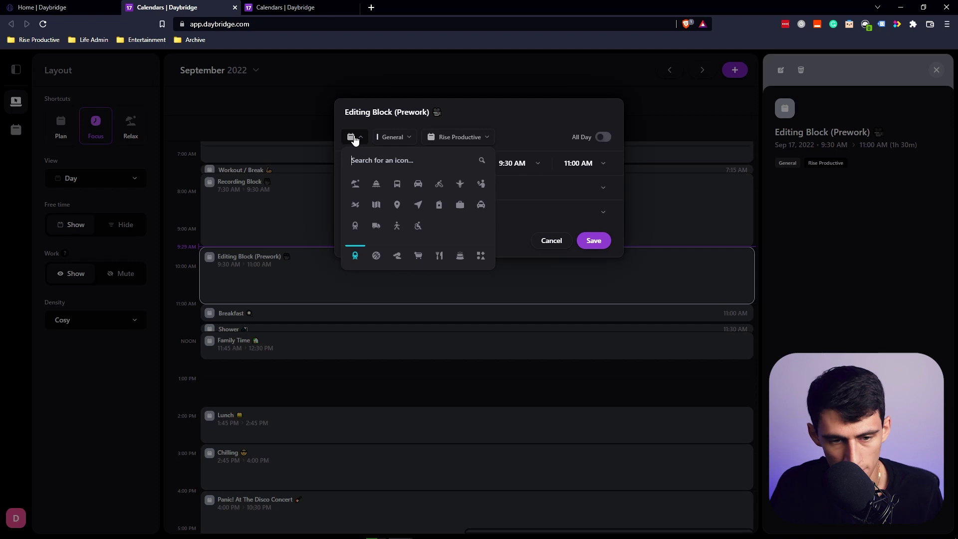
text(video)
key(BackSpace)
key(BackSpace)
key(BackSpace)
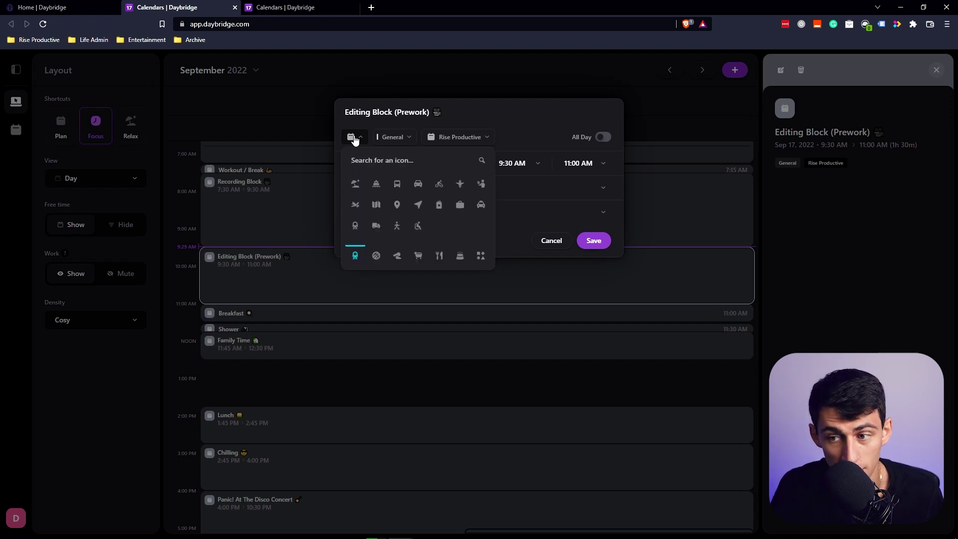
text(camer)
click(351, 183)
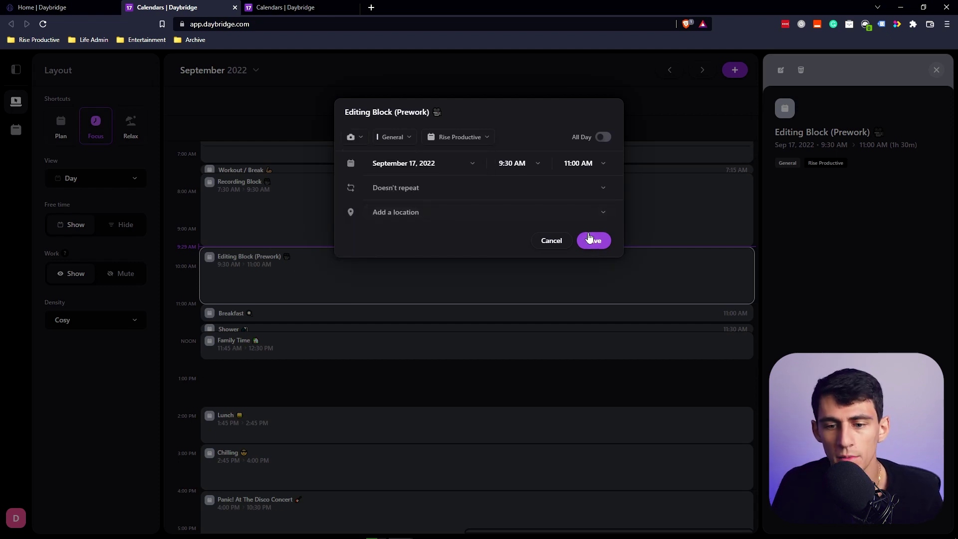
click(593, 240)
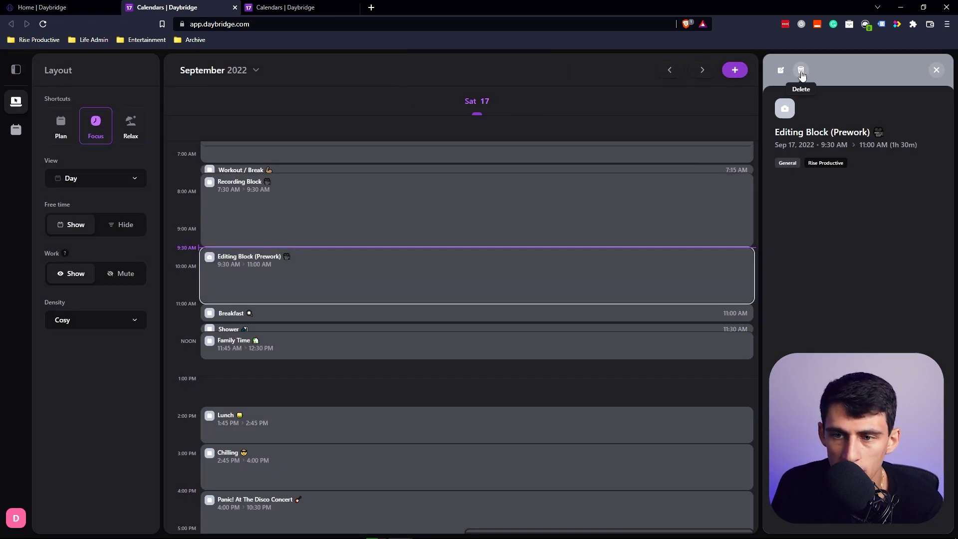
Step: Create an event titled 'plan' with category General
click(738, 71)
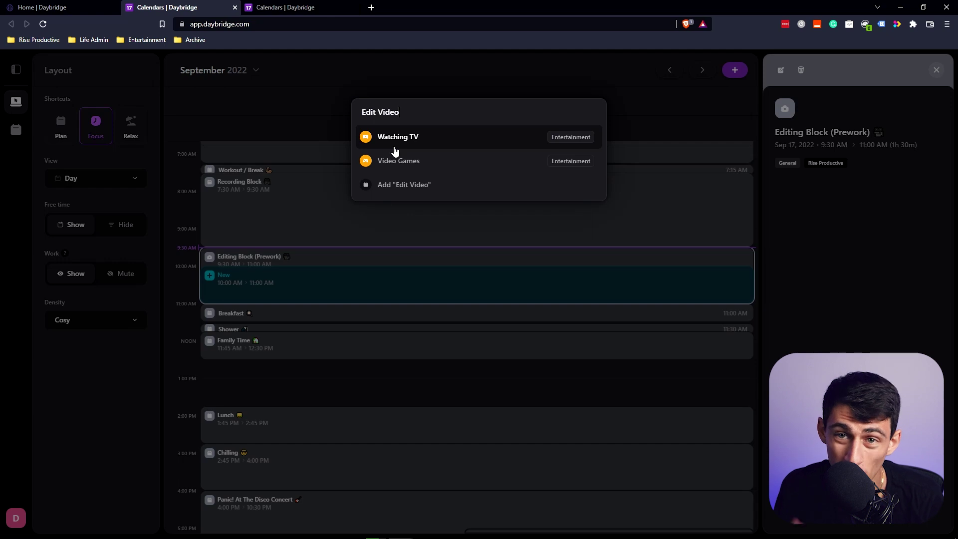
key(ctrl+a)
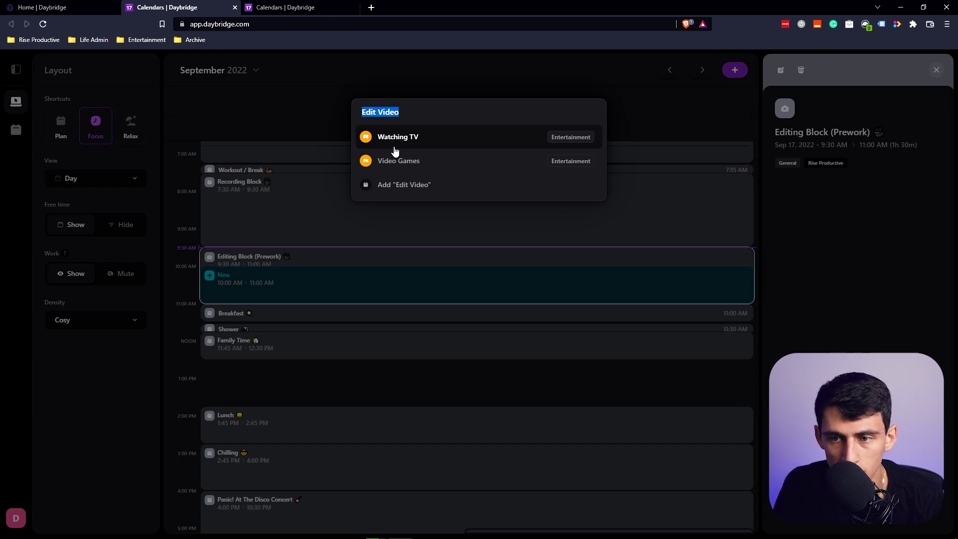
text(plan)
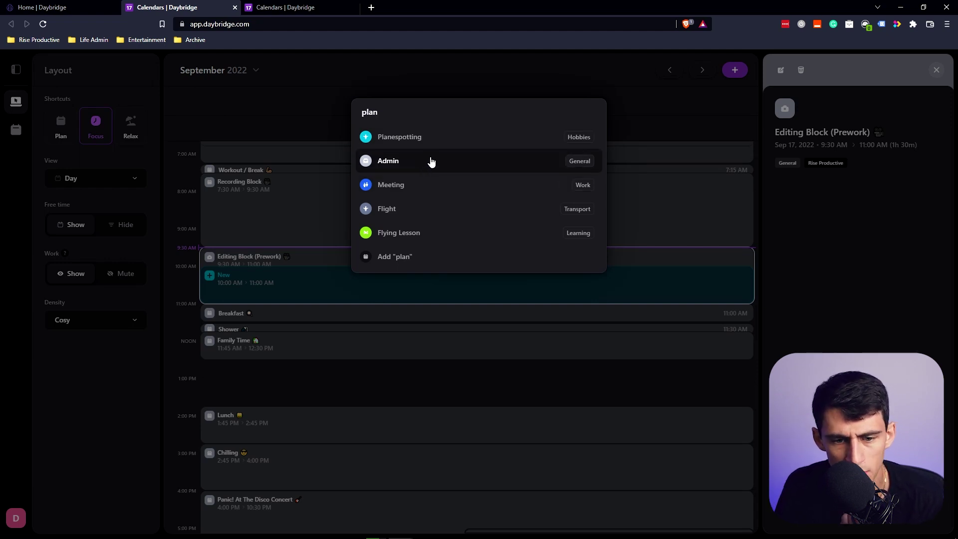
key(Return)
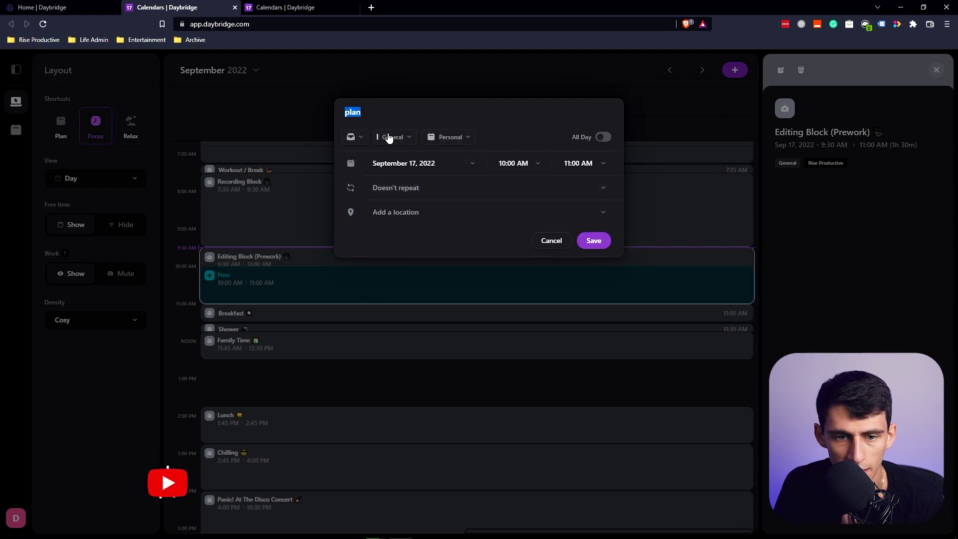
click(389, 137)
click(402, 223)
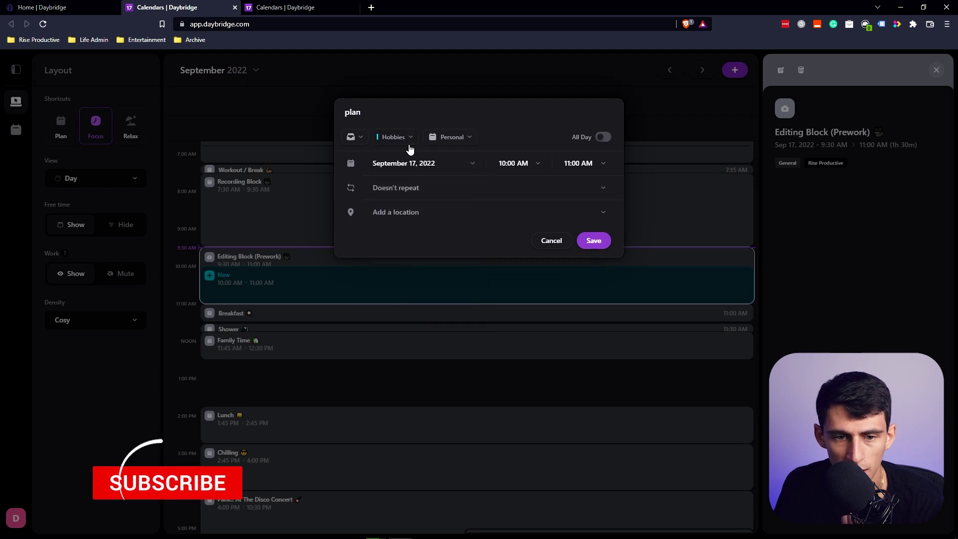
click(409, 142)
click(403, 198)
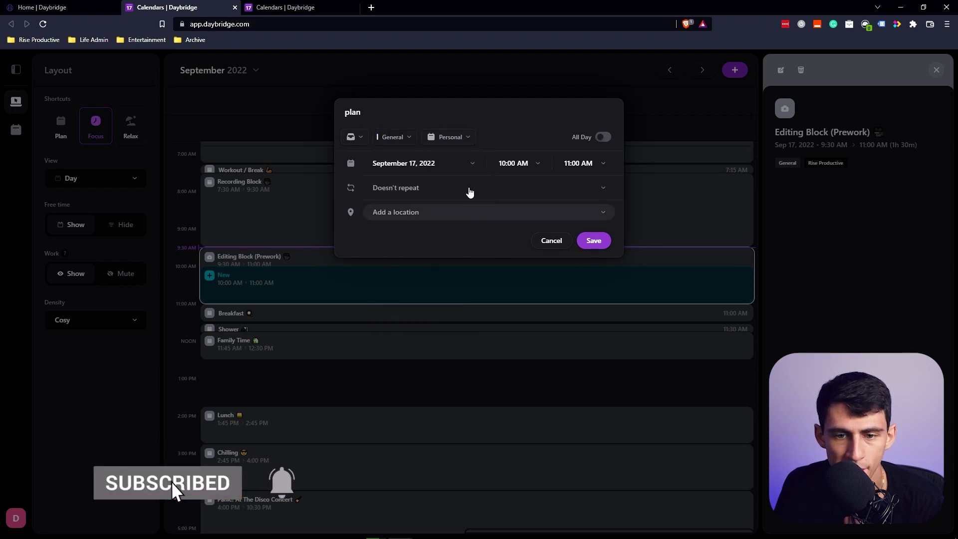
Step: Set the plan event's time to 9:00 AM–12:00 PM and save it
click(513, 164)
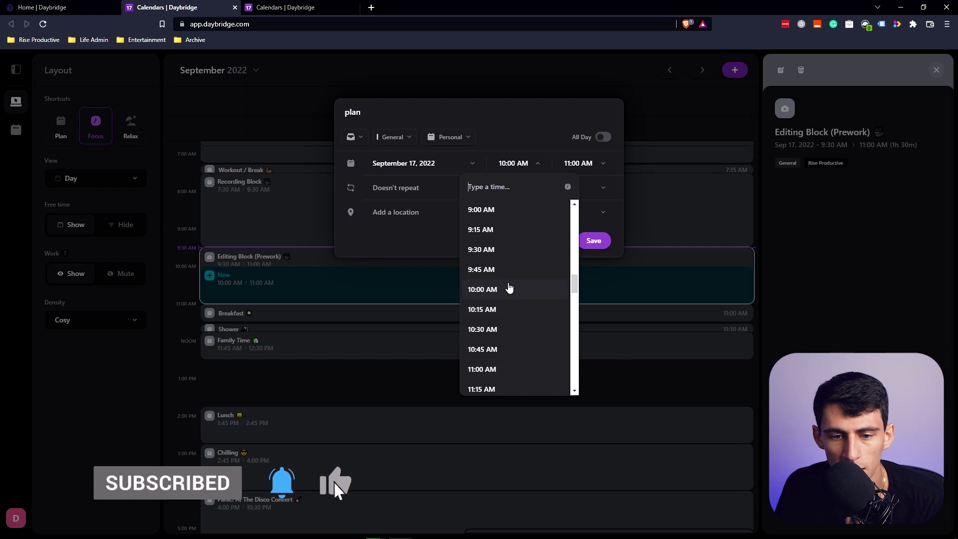
click(488, 211)
click(568, 170)
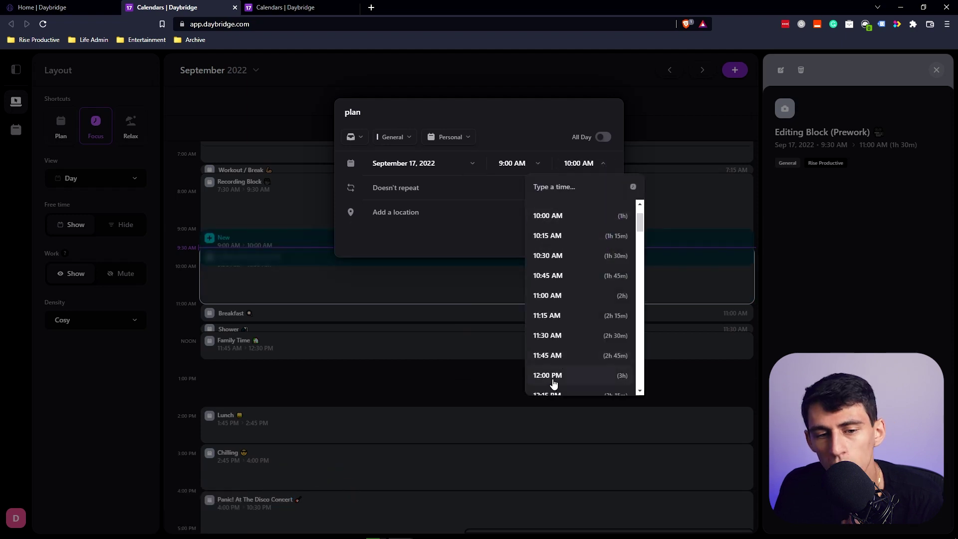
click(553, 375)
click(583, 242)
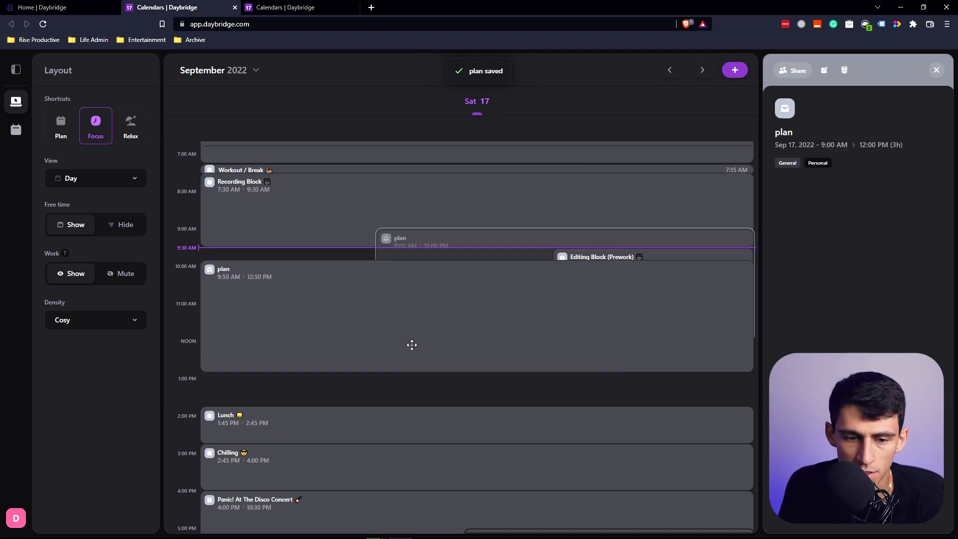
Step: Move plan to start at 11:10 AM and resize it to end at 12:10 PM
drag(421, 302, 411, 379)
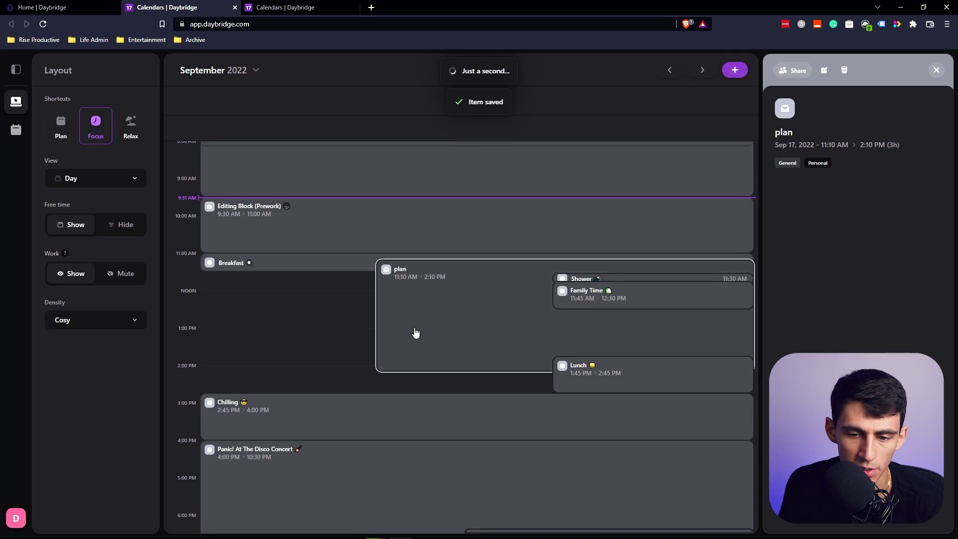
scroll(416, 329, down, 1)
drag(416, 323, 416, 252)
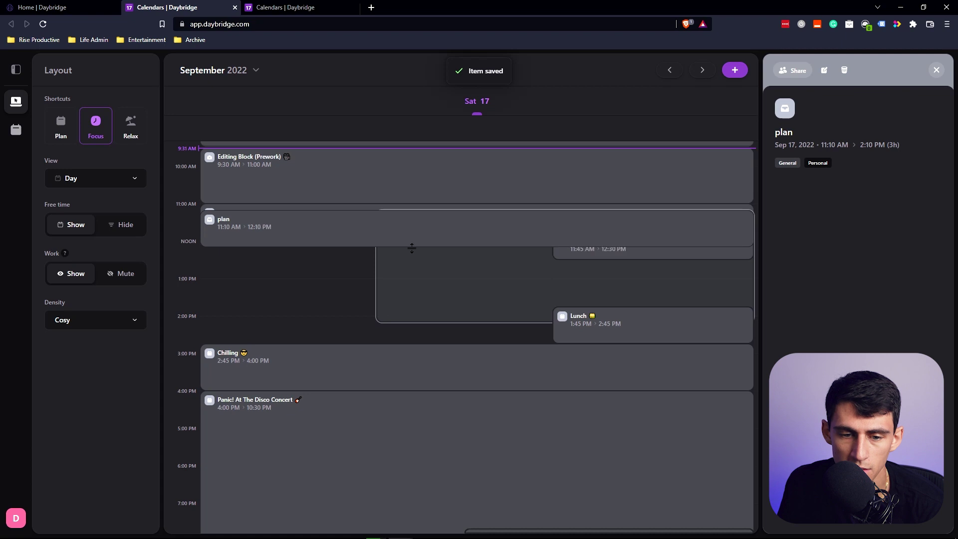
key(space)
key(Escape)
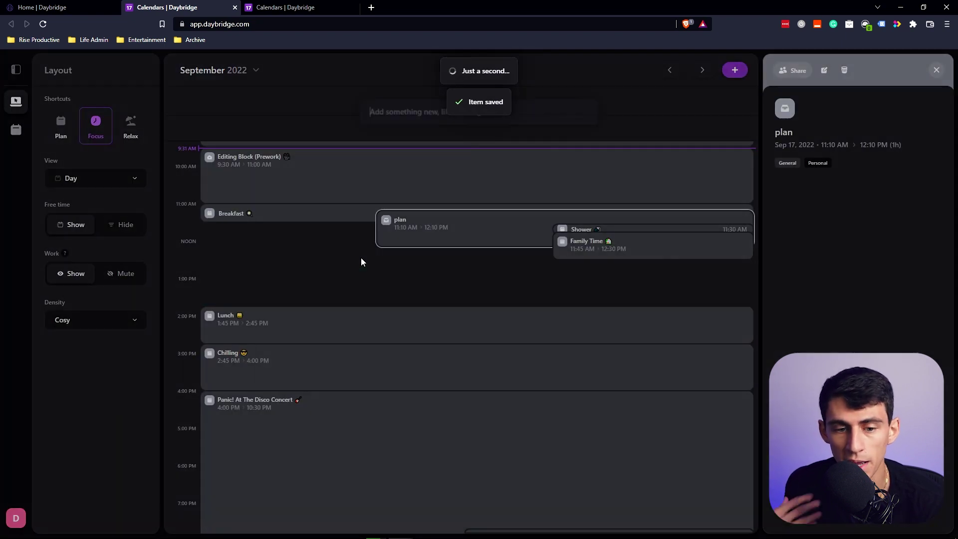
key(Escape)
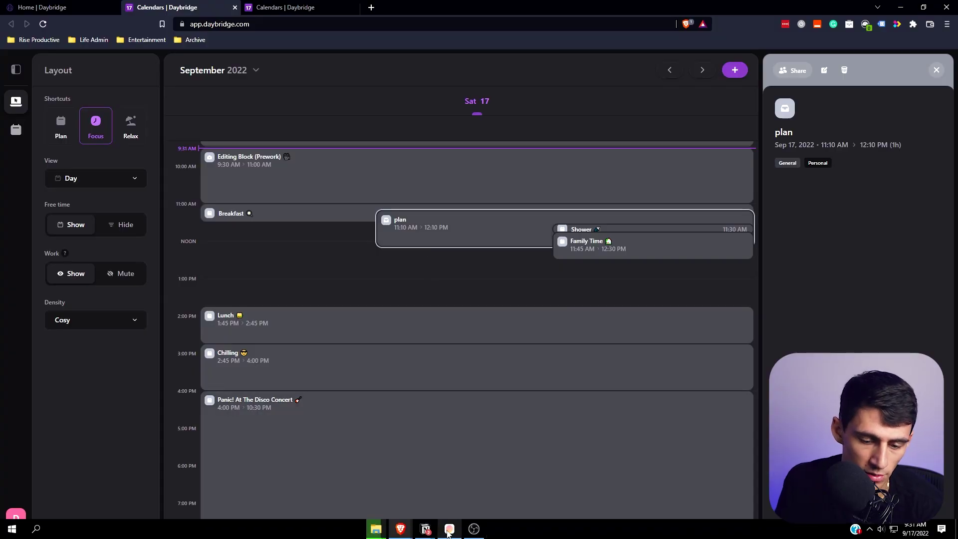
click(449, 530)
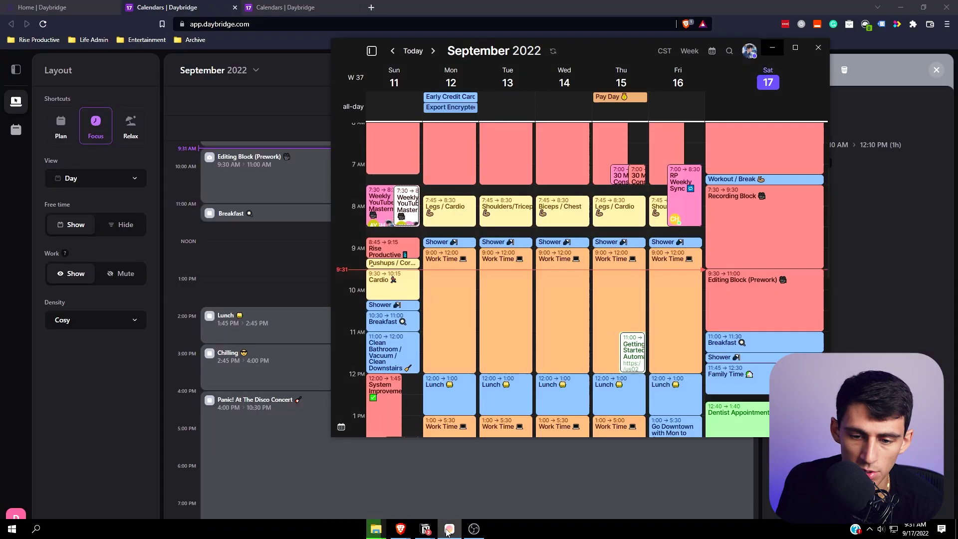
double_click(627, 55)
click(783, 266)
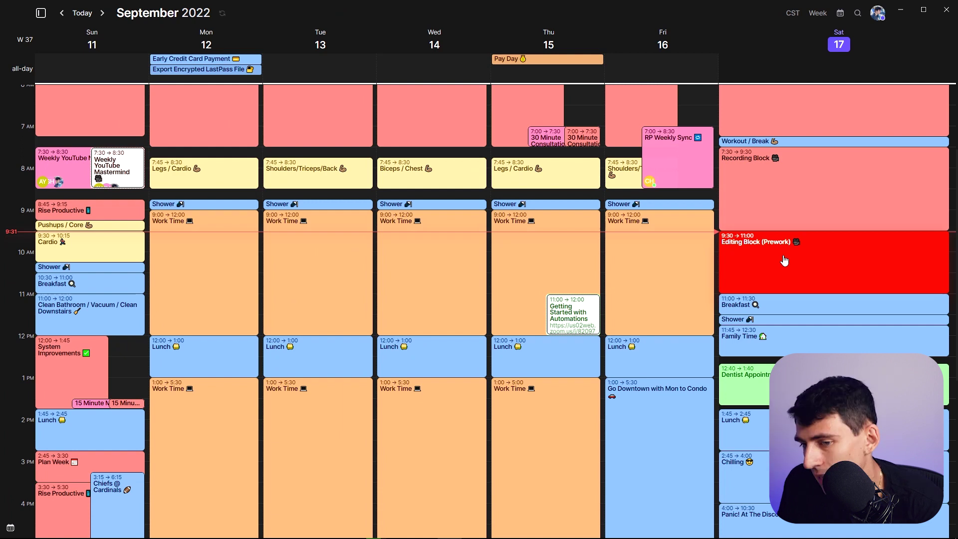
click(779, 262)
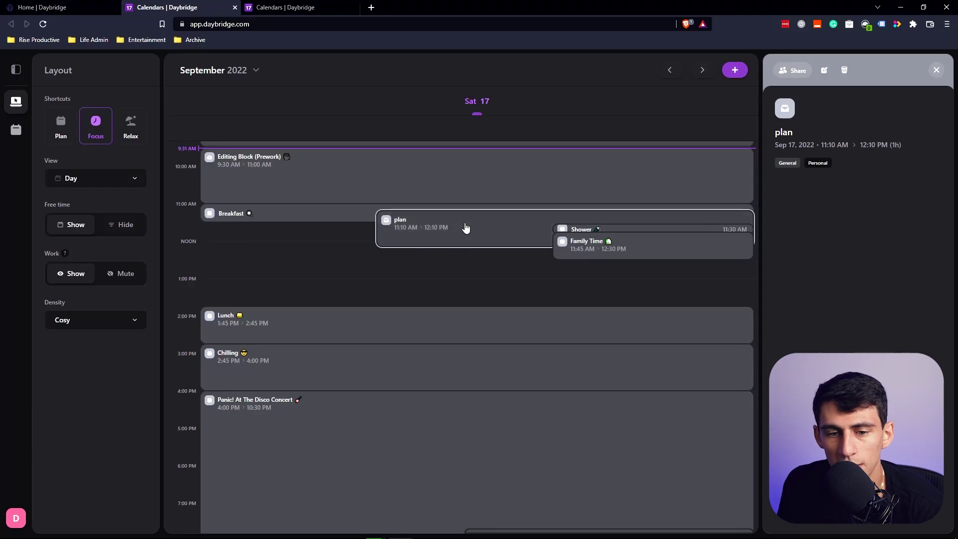
click(482, 260)
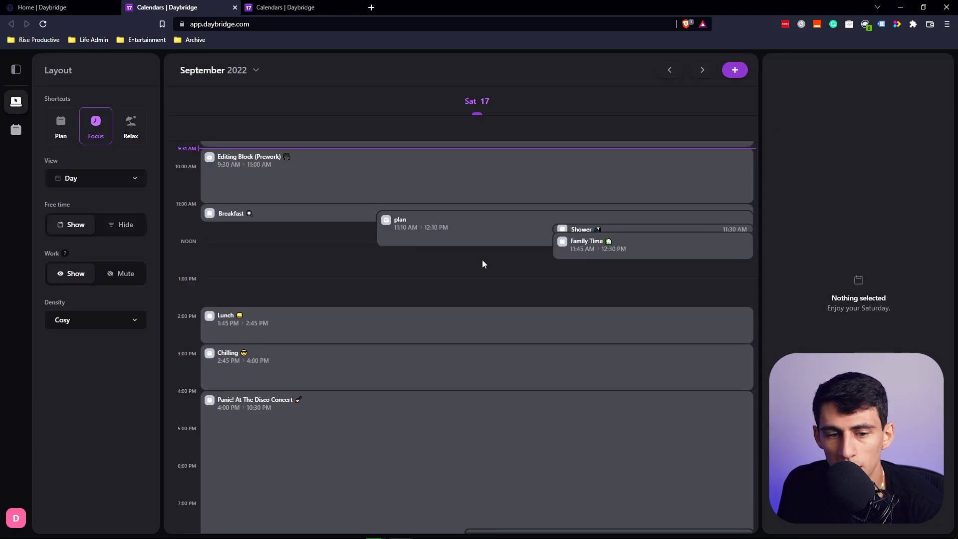
click(443, 216)
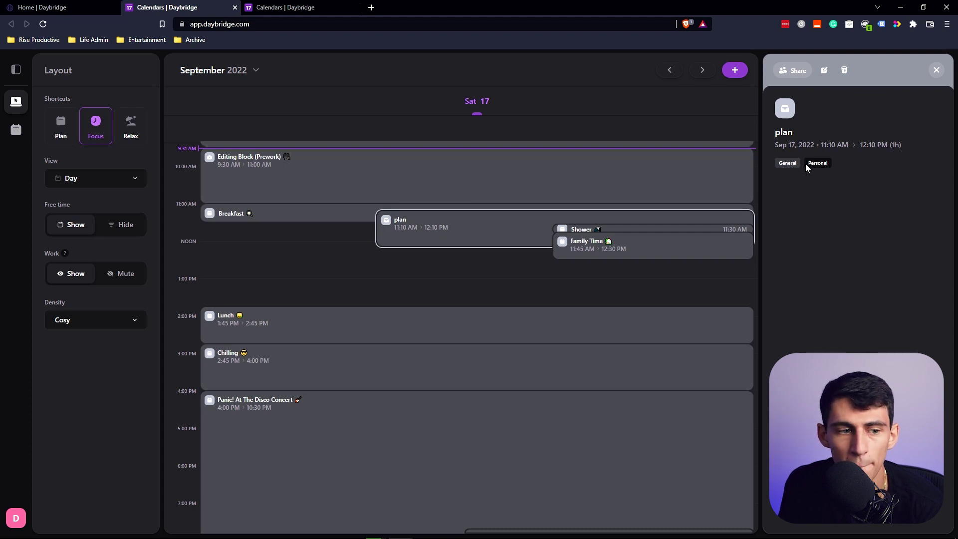
Step: Open and close plan's Share event dialog, hide Personal events, and switch to the Relax layout
right_click(437, 234)
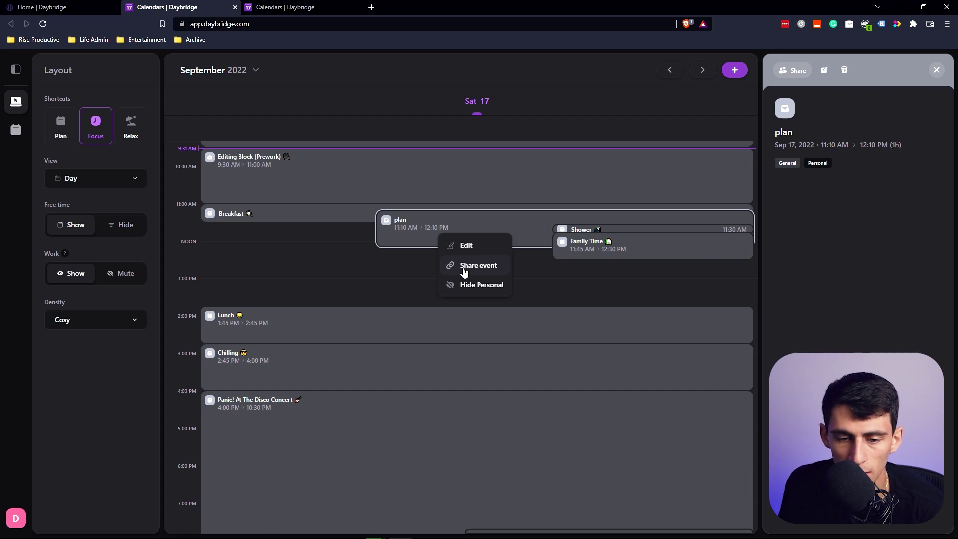
click(463, 267)
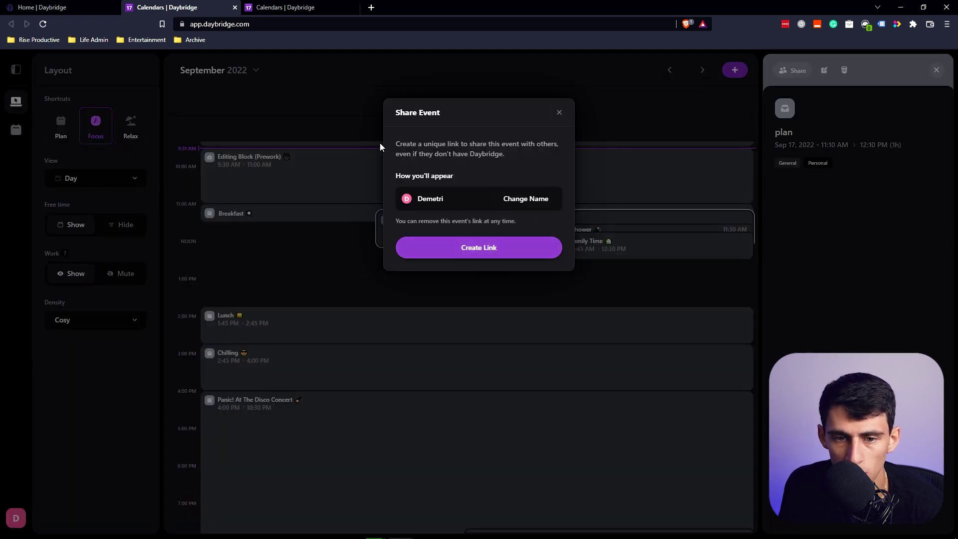
click(566, 113)
click(509, 274)
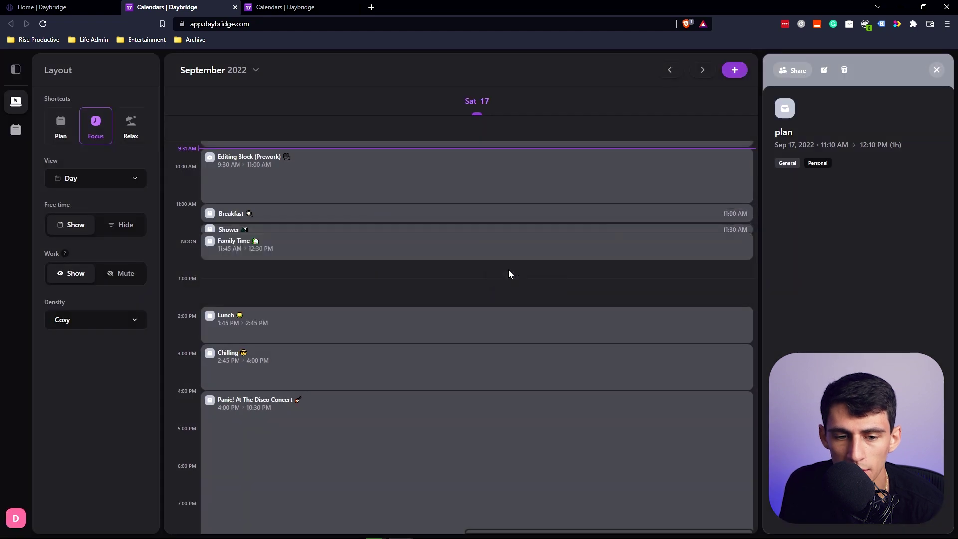
click(130, 127)
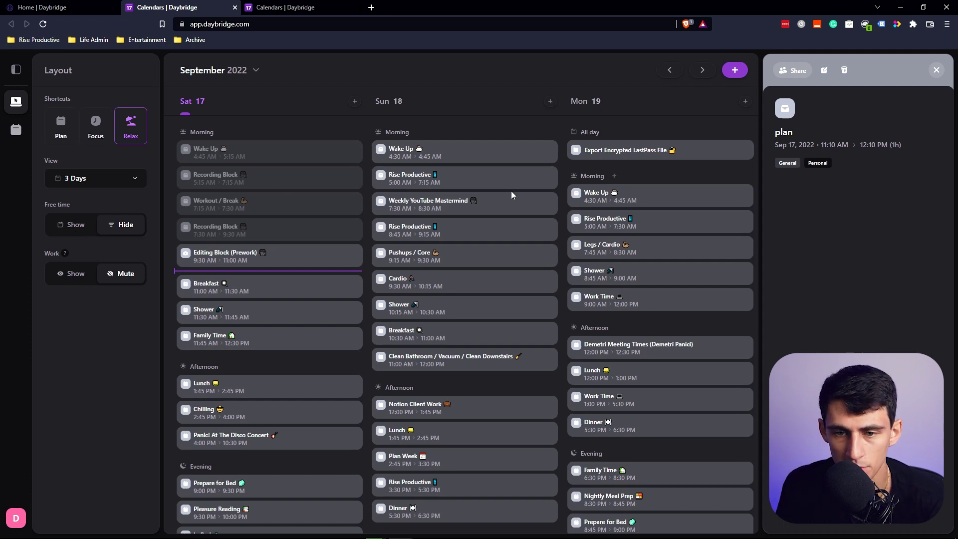
scroll(451, 254, down, 1)
scroll(726, 337, down, 1)
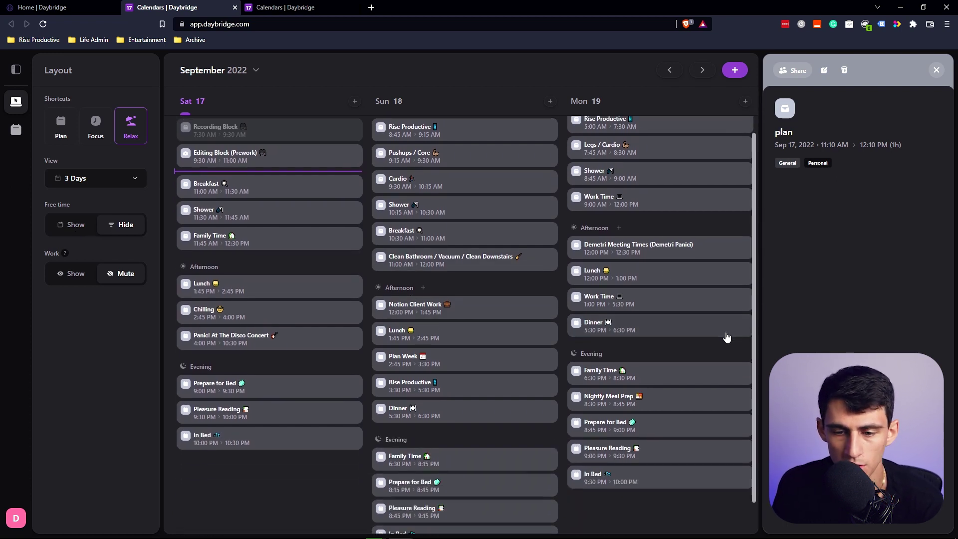
scroll(664, 255, up, 2)
scroll(631, 346, down, 1)
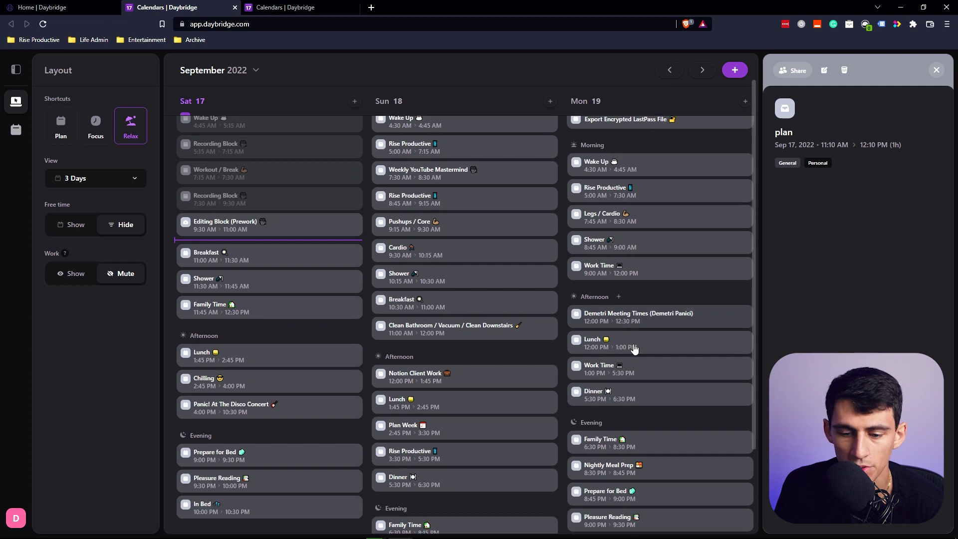
Step: Open and dismiss quick-add with N, then switch to the Plan layout's full week
key(n)
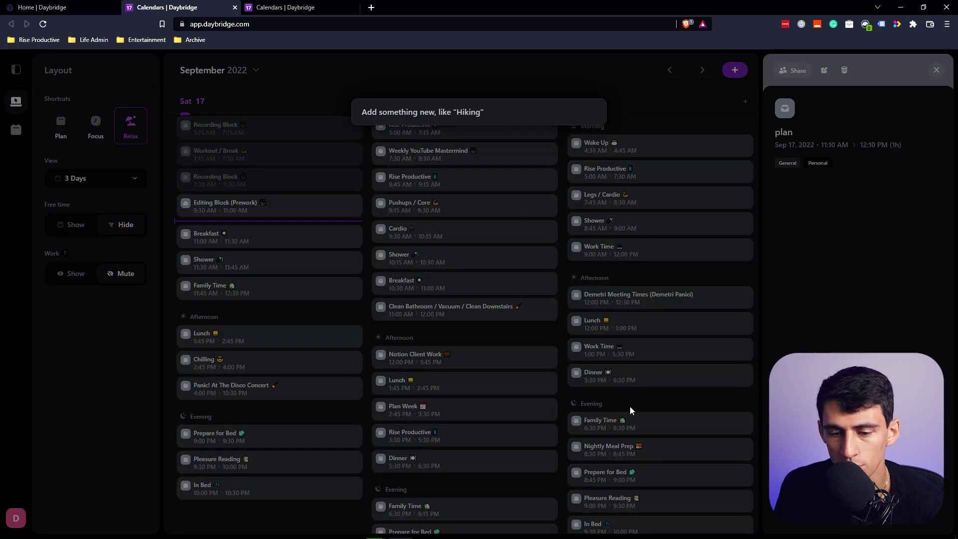
key(Escape)
scroll(271, 348, down, 2)
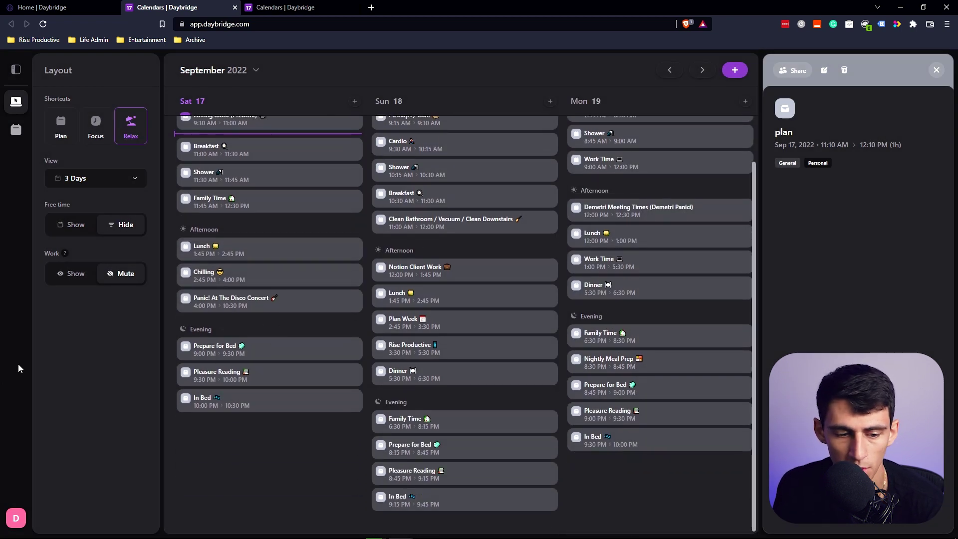
scroll(233, 347, up, 3)
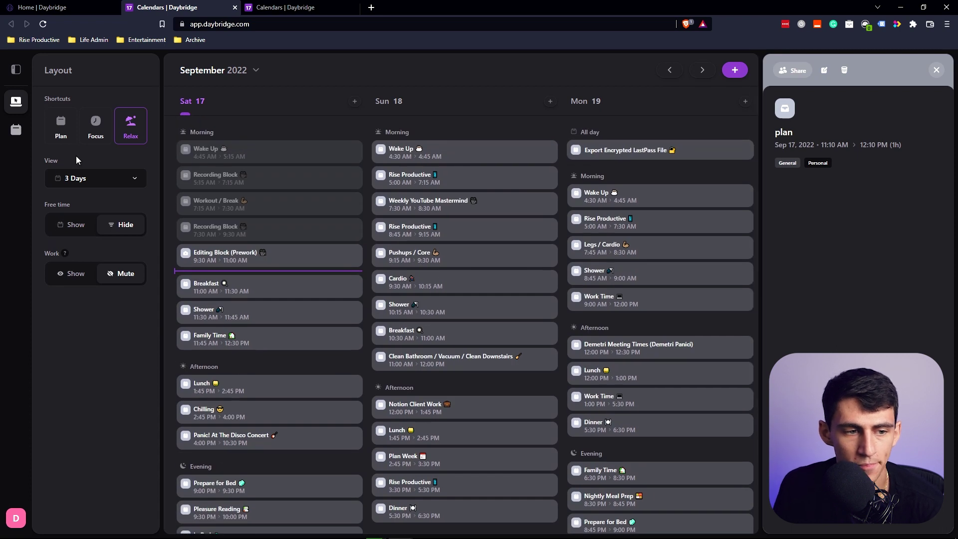
click(61, 127)
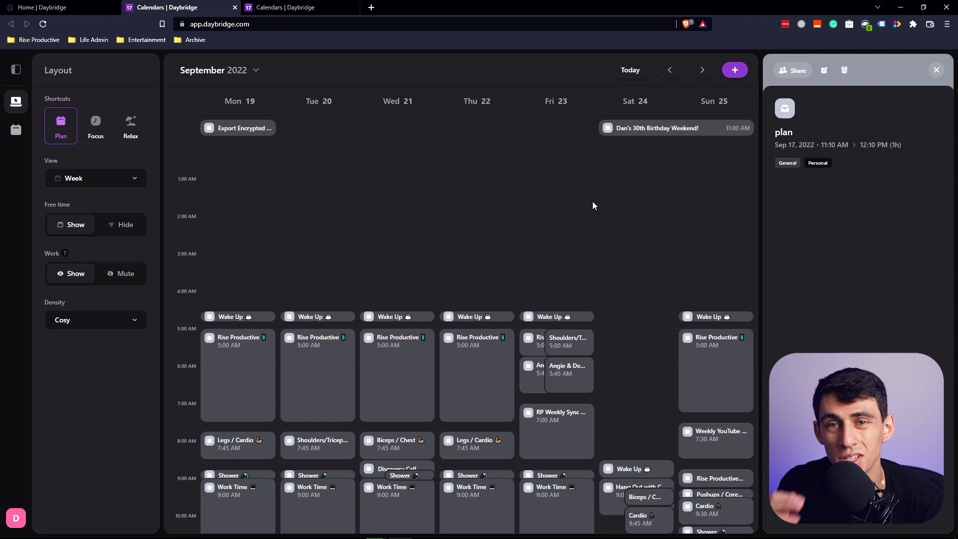
scroll(596, 225, down, 3)
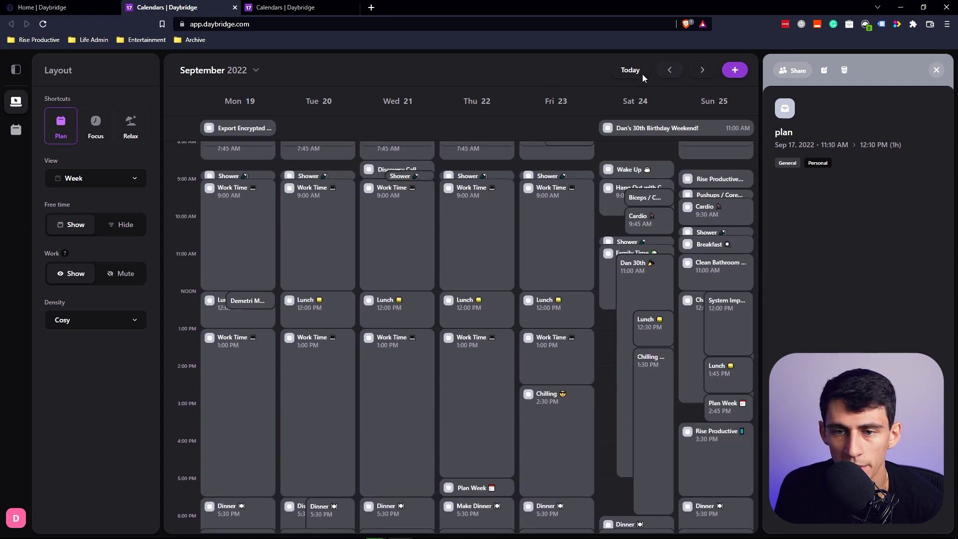
Step: Jump to today, step the month picker to August and back, and list the connected calendars
click(635, 73)
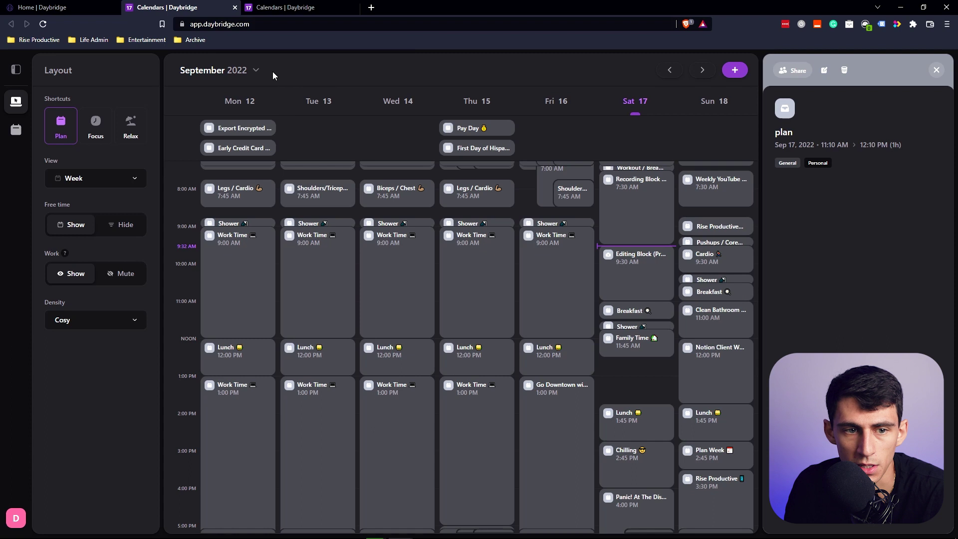
click(256, 70)
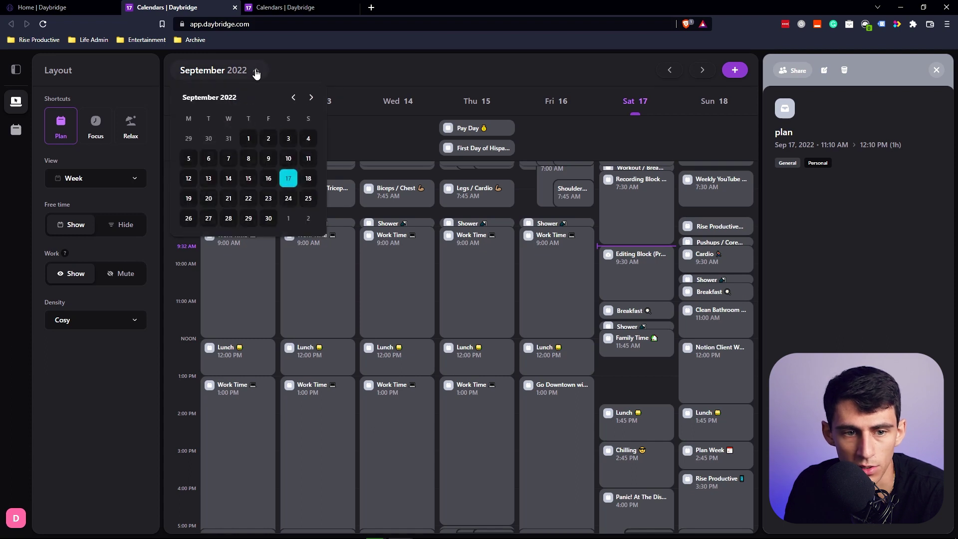
click(294, 100)
click(310, 100)
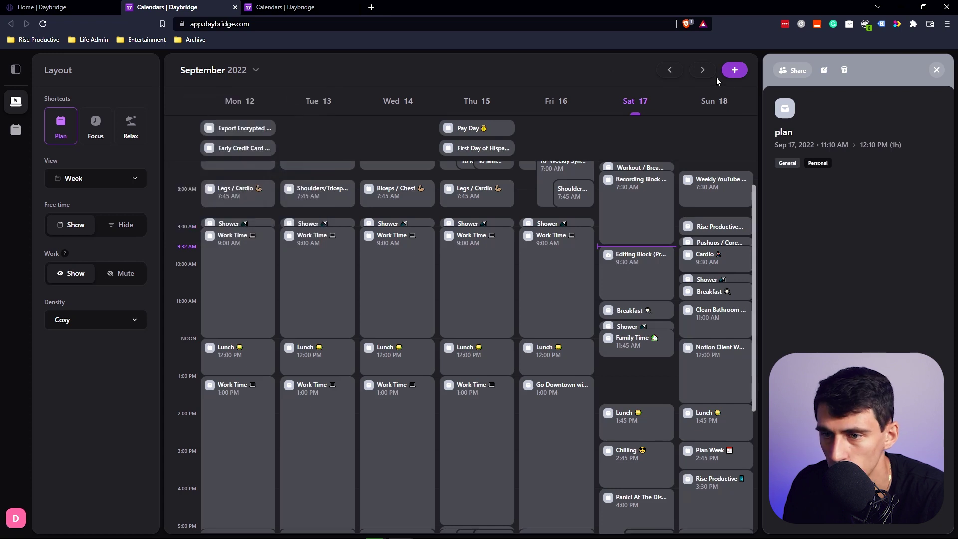
click(16, 130)
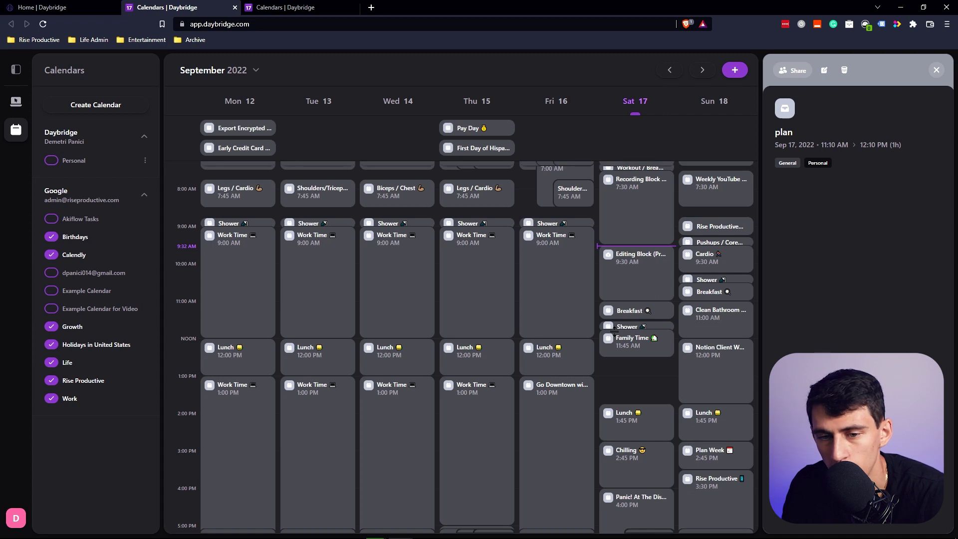
scroll(614, 333, up, 1)
scroll(629, 301, up, 1)
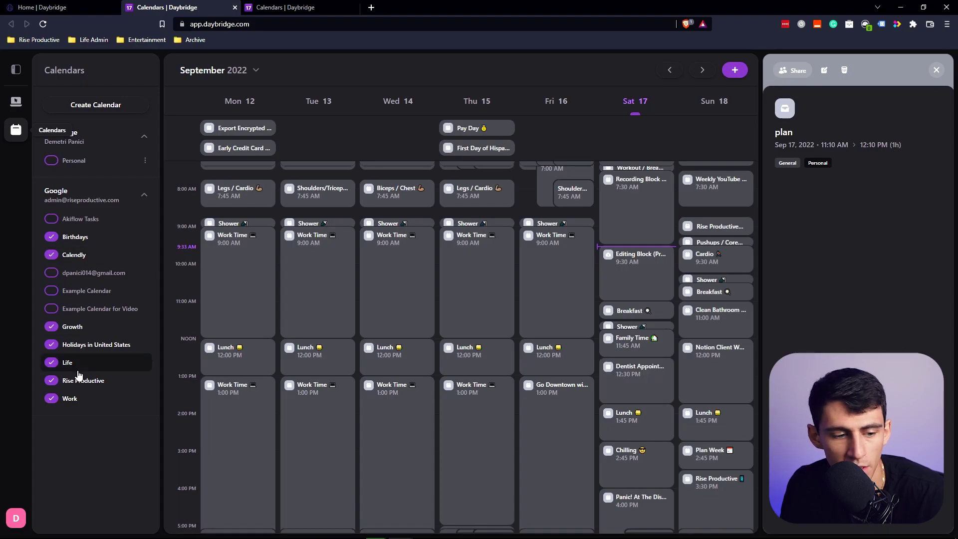
Step: Toggle Work off, on and off, then hide Rise Productive, Life, Growth and Calendly
click(69, 399)
scroll(561, 307, down, 1)
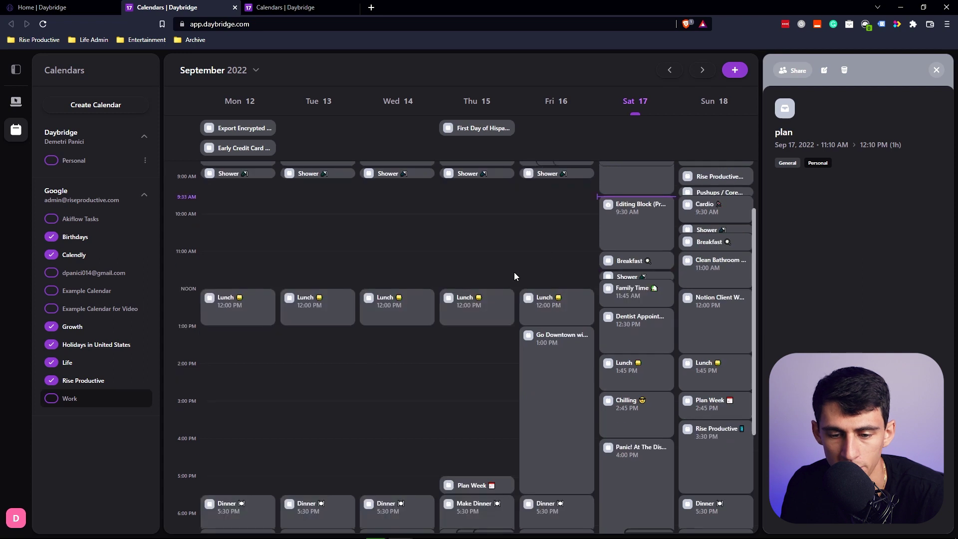
scroll(514, 274, down, 2)
scroll(480, 247, down, 2)
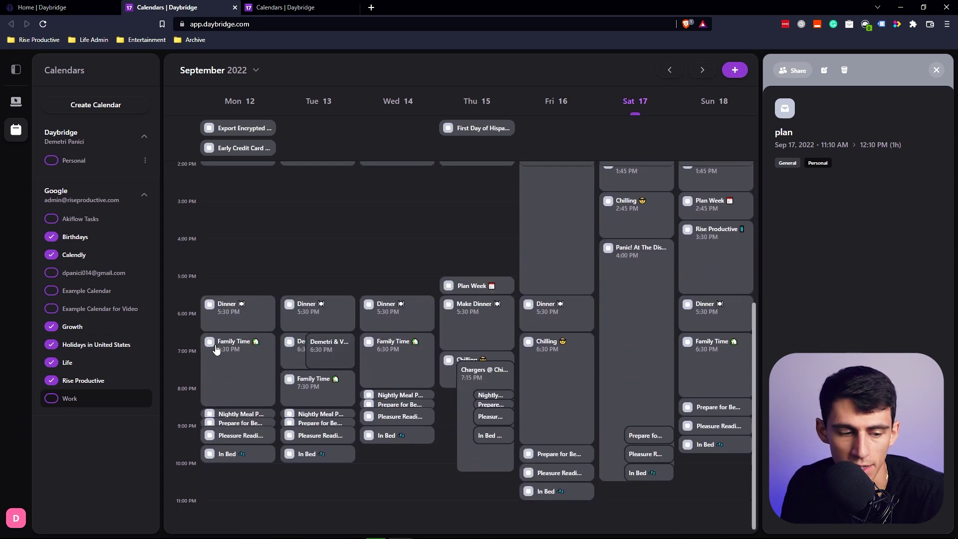
click(63, 403)
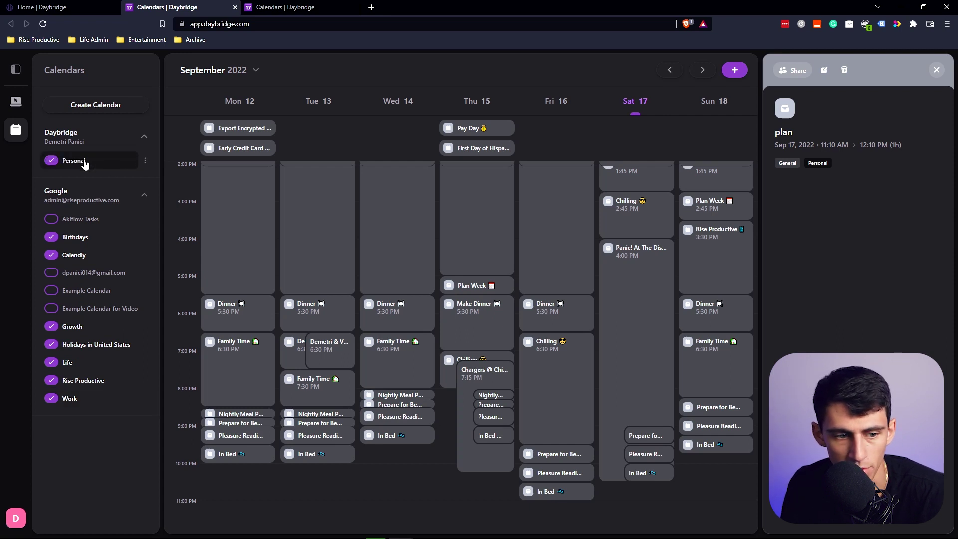
click(93, 402)
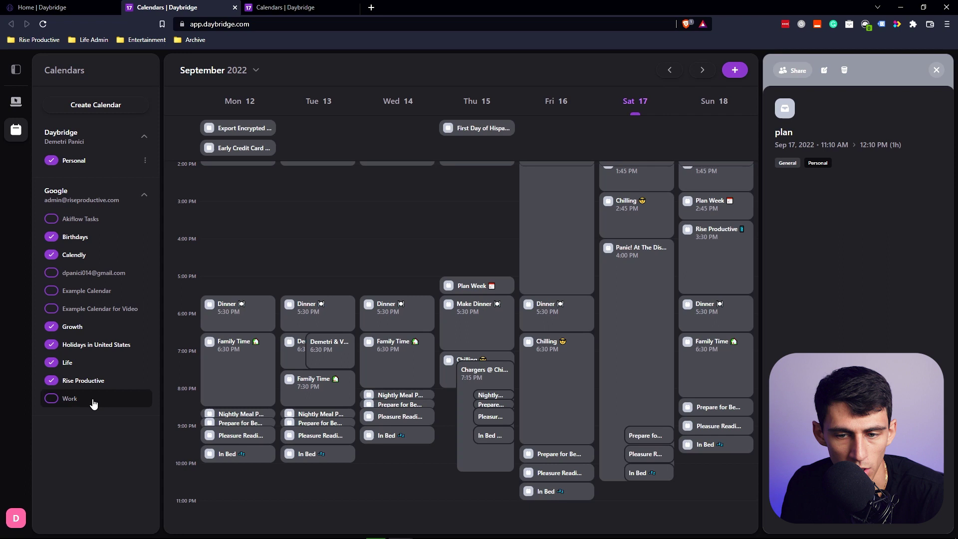
click(84, 380)
click(70, 363)
scroll(447, 300, up, 2)
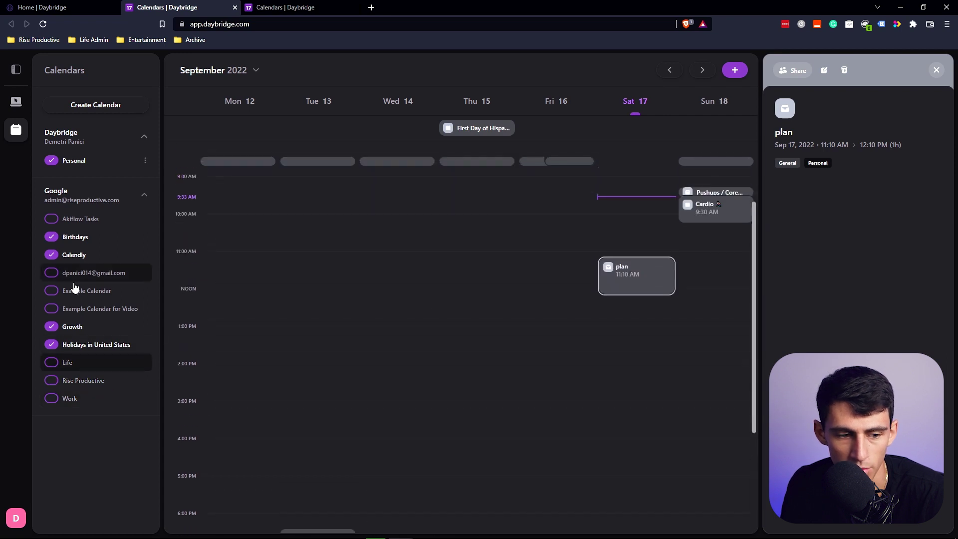
click(84, 326)
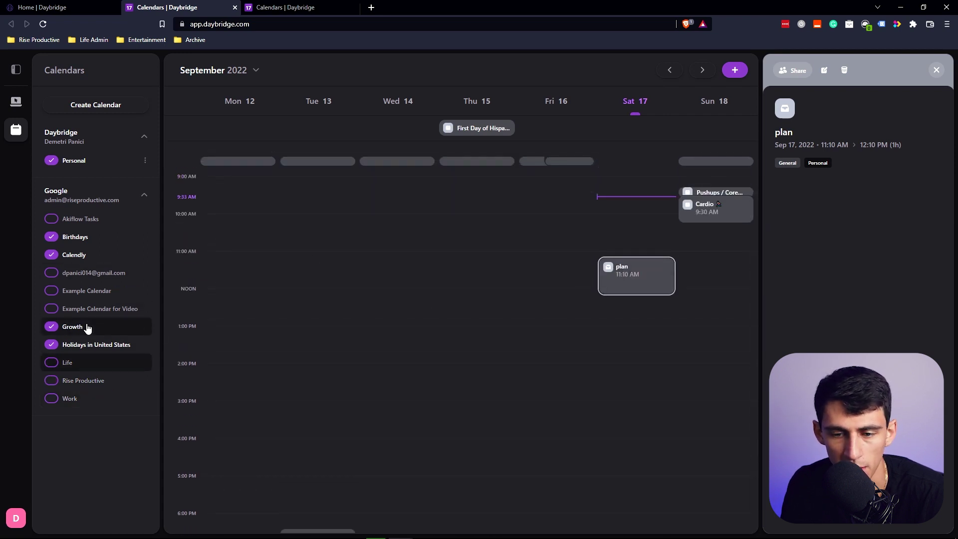
click(74, 255)
scroll(632, 279, up, 3)
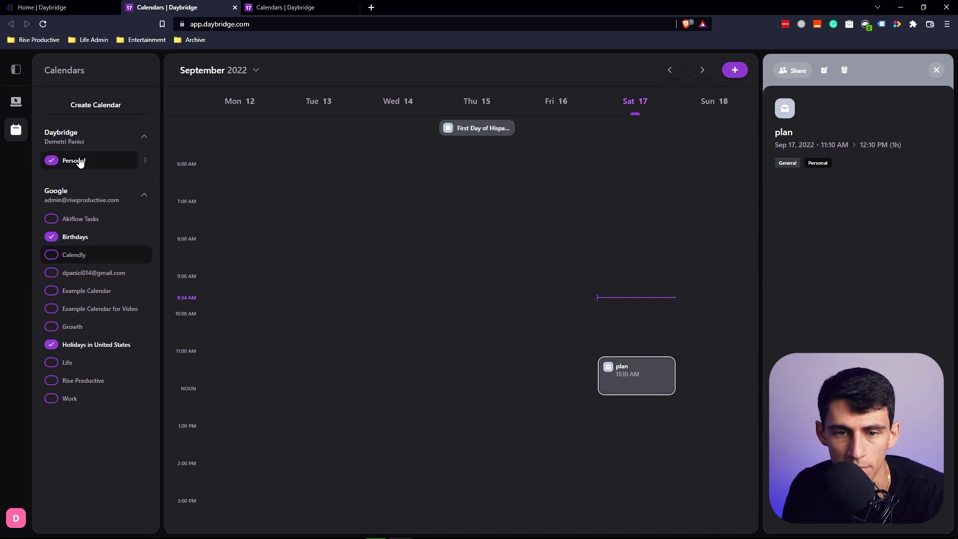
click(16, 101)
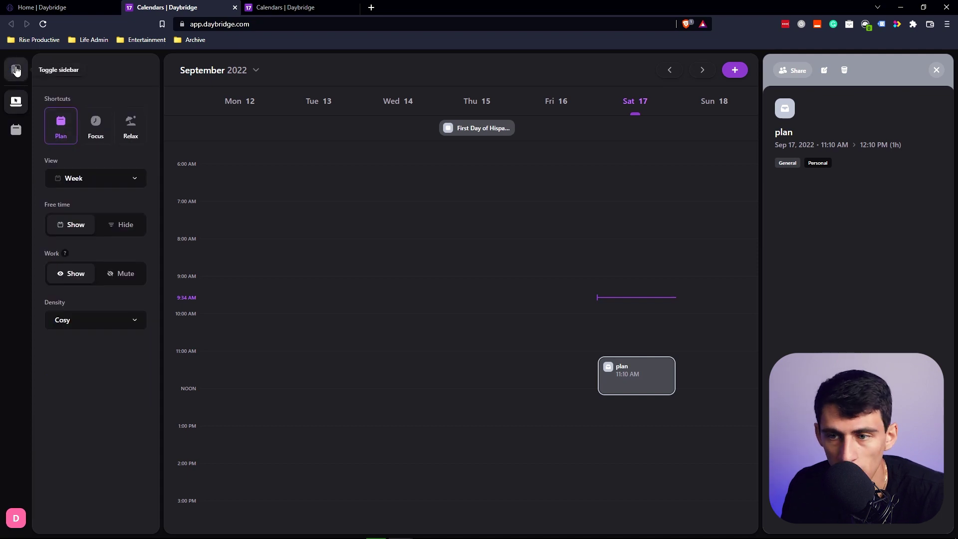
Step: Collapse the sidebar, open account Settings, and go to the Slack community channel
click(15, 70)
click(16, 518)
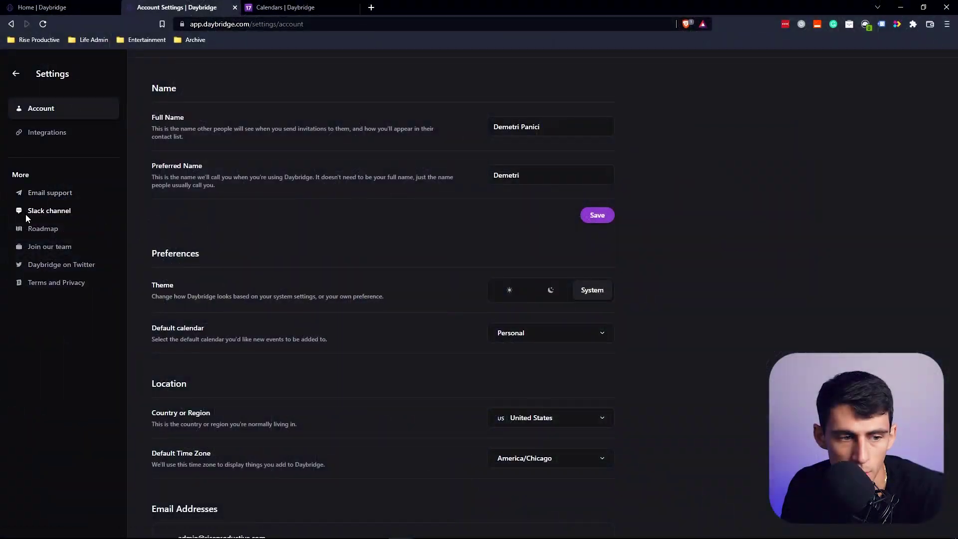
click(25, 213)
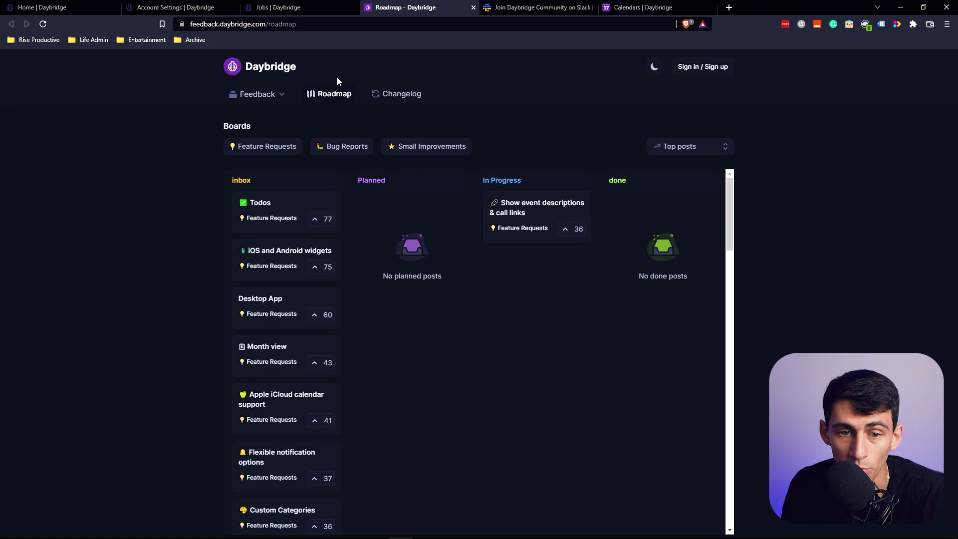
Step: Browse the Changelog and roadmap, then the Feature Requests, Bug Reports and Small Improvements boards
click(384, 99)
click(332, 94)
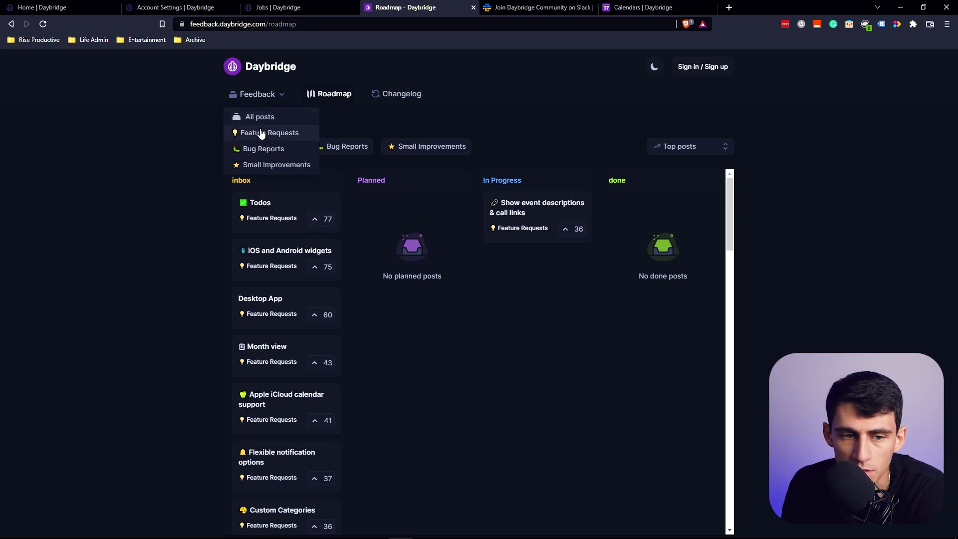
click(261, 132)
click(262, 149)
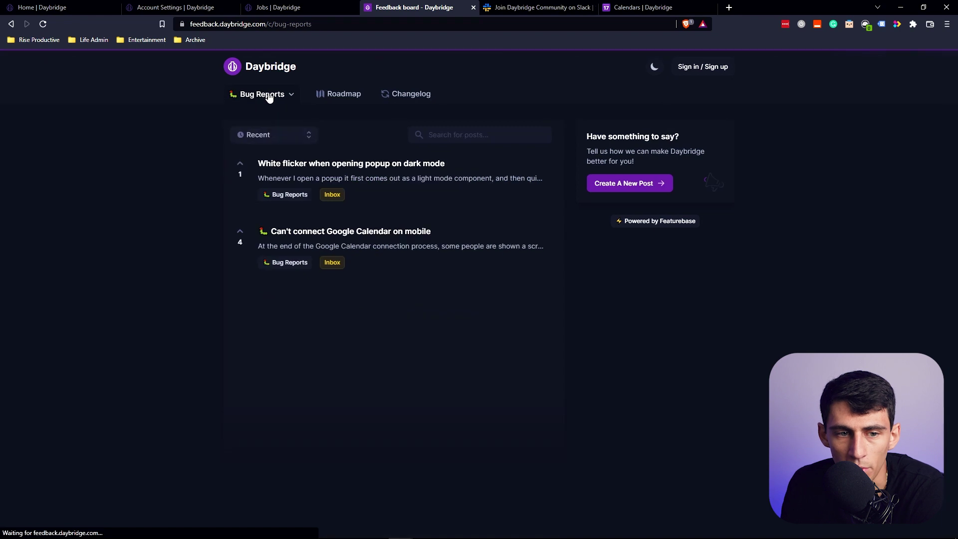
click(264, 165)
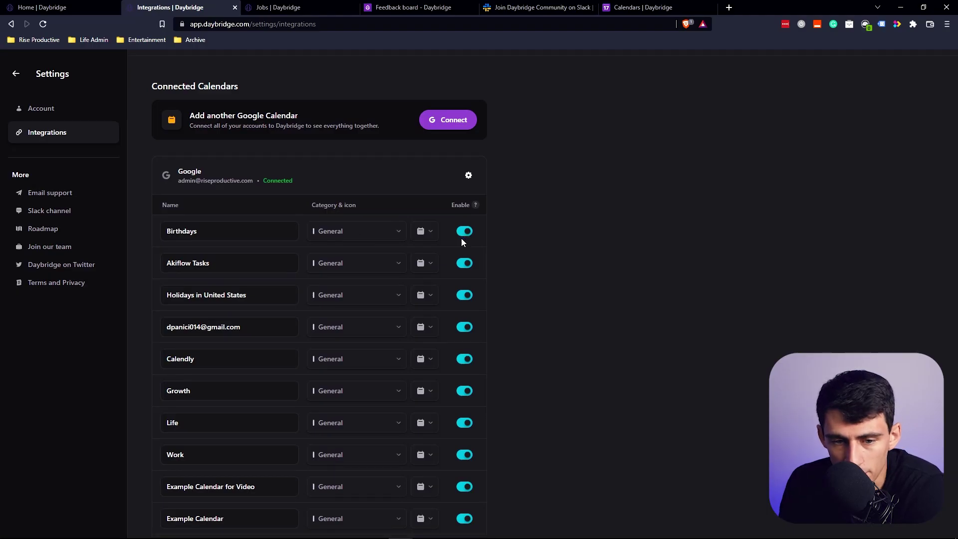
scroll(461, 238, down, 1)
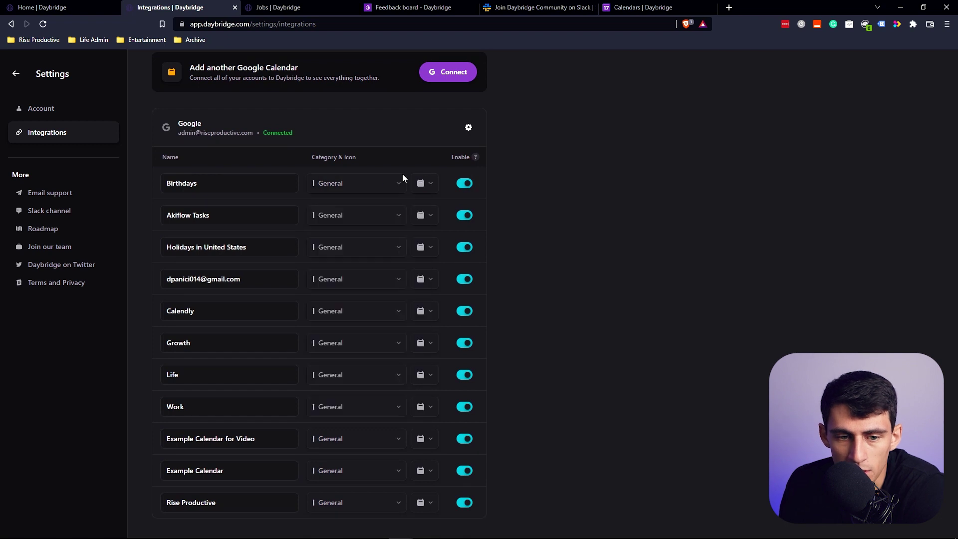
Step: Leave the Birthdays calendar in the General category and return to the September 12–18 week
click(368, 182)
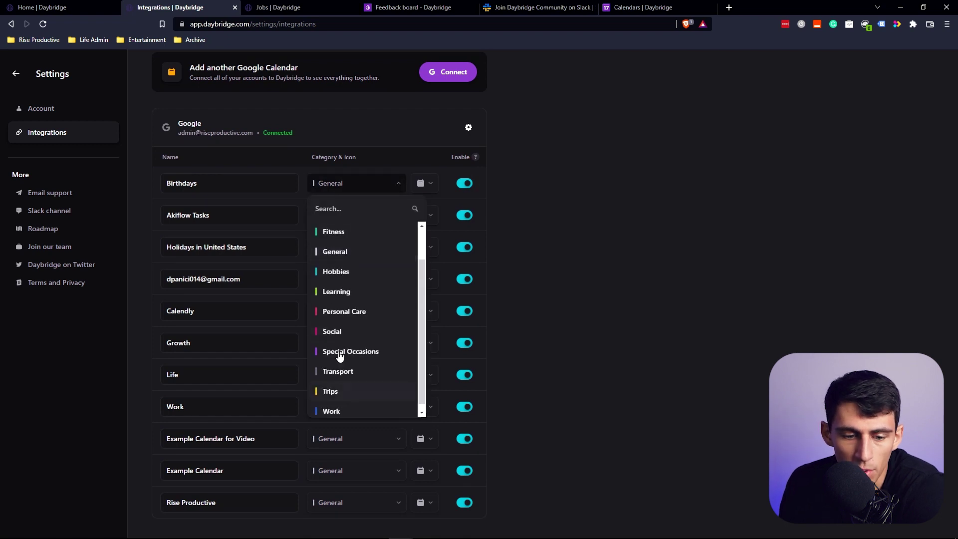
scroll(353, 253, up, 2)
click(524, 175)
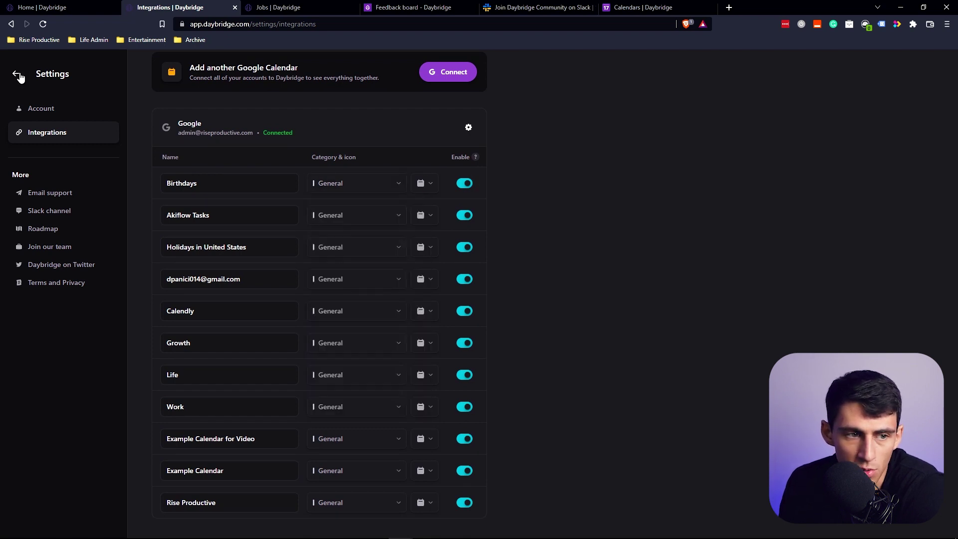
click(16, 73)
click(16, 129)
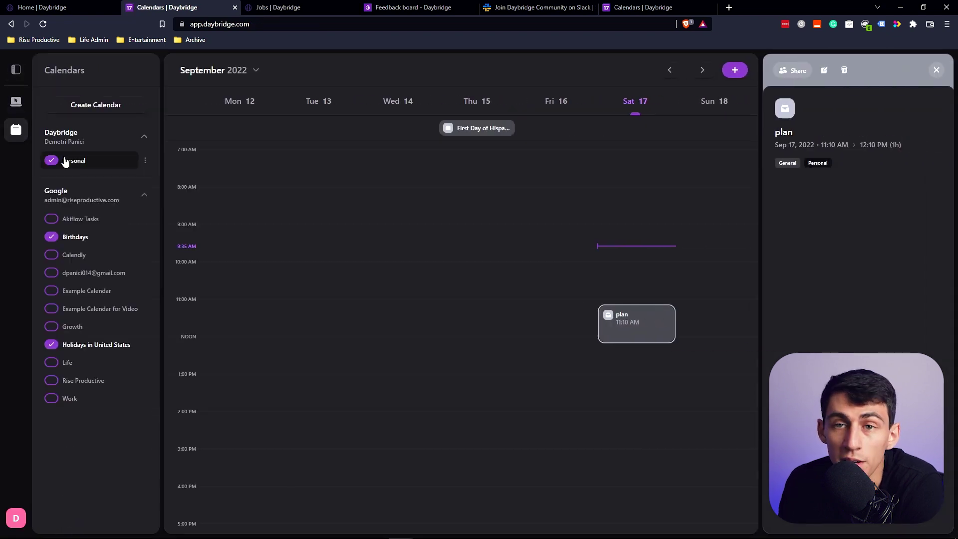